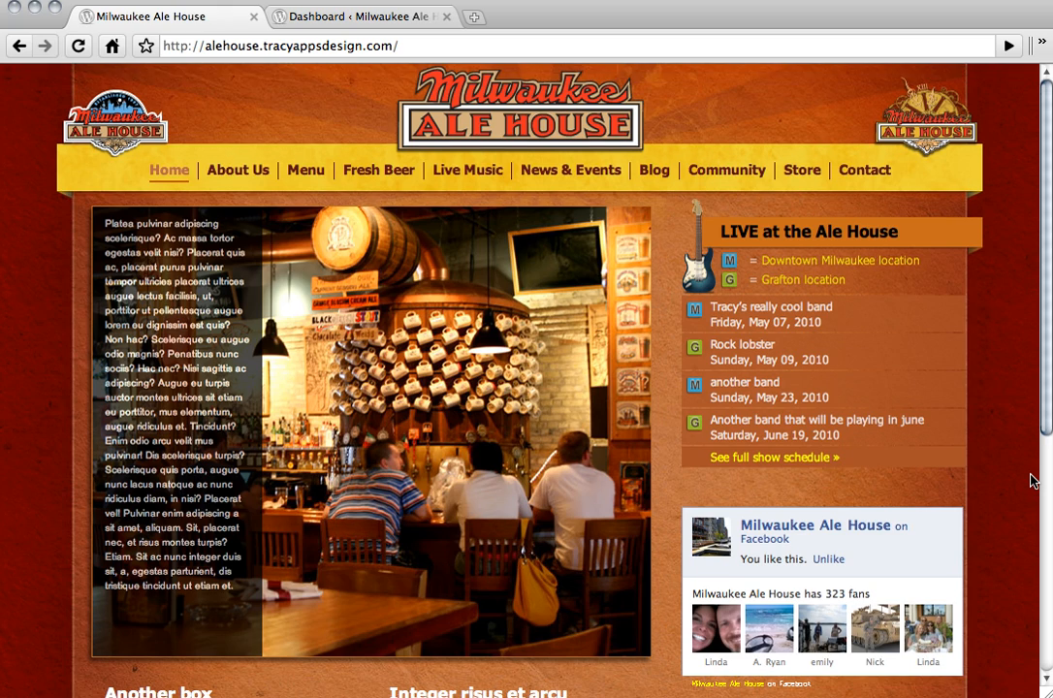
# Look over the public homepage's slideshow, homepage boxes and Latest News area.
pyautogui.scroll(-5, 1032, 480)
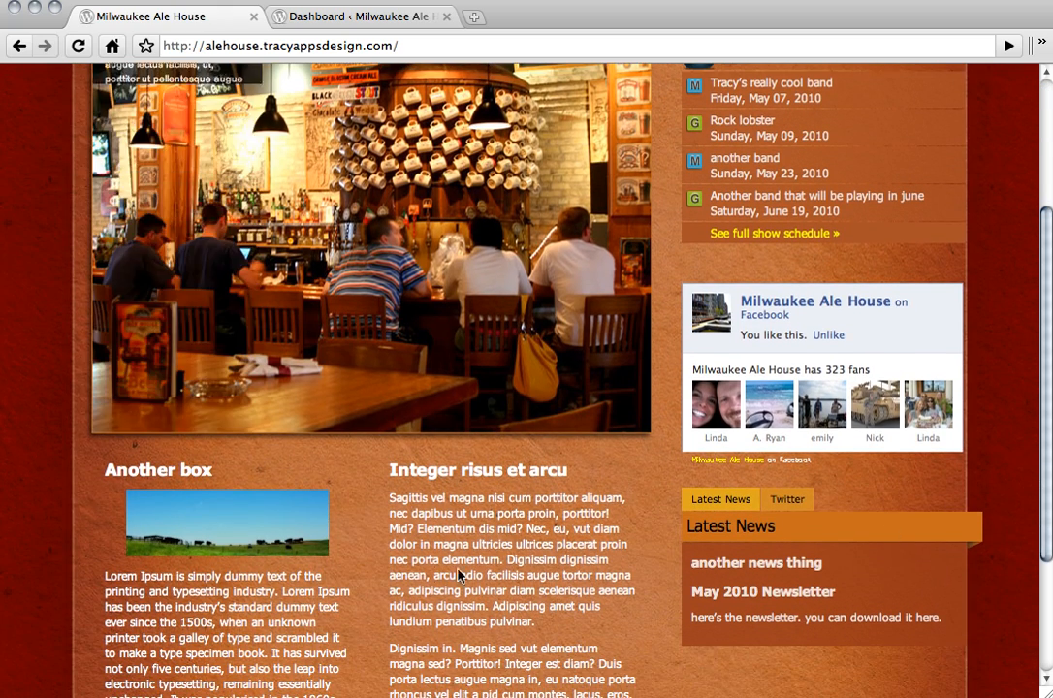
pyautogui.scroll(5, 255, 606)
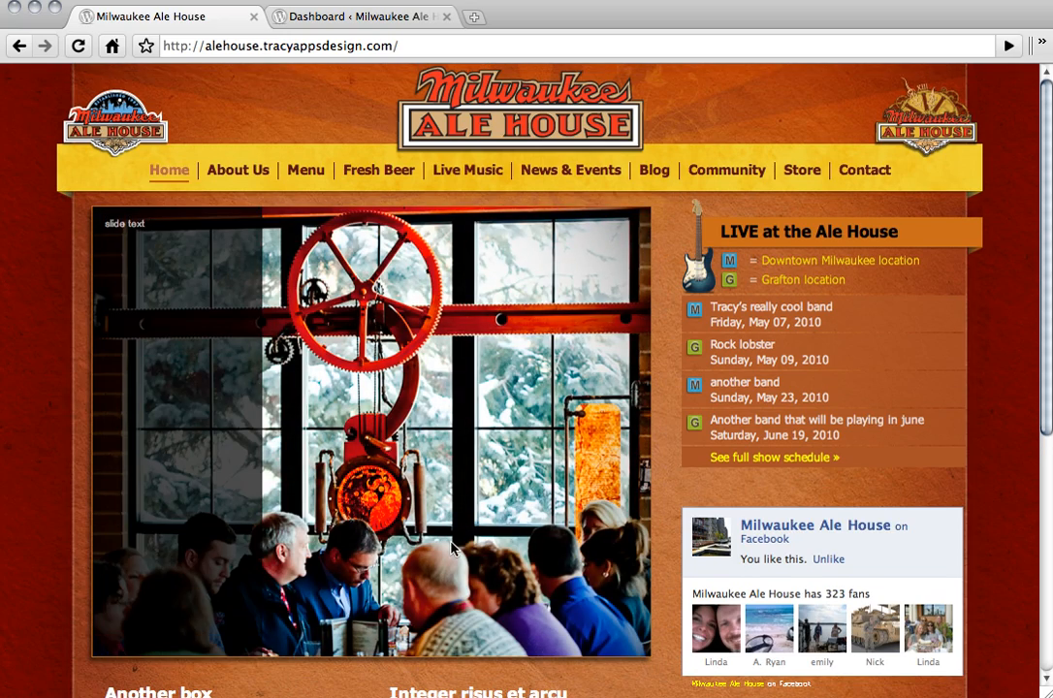
pyautogui.scroll(-5, 451, 548)
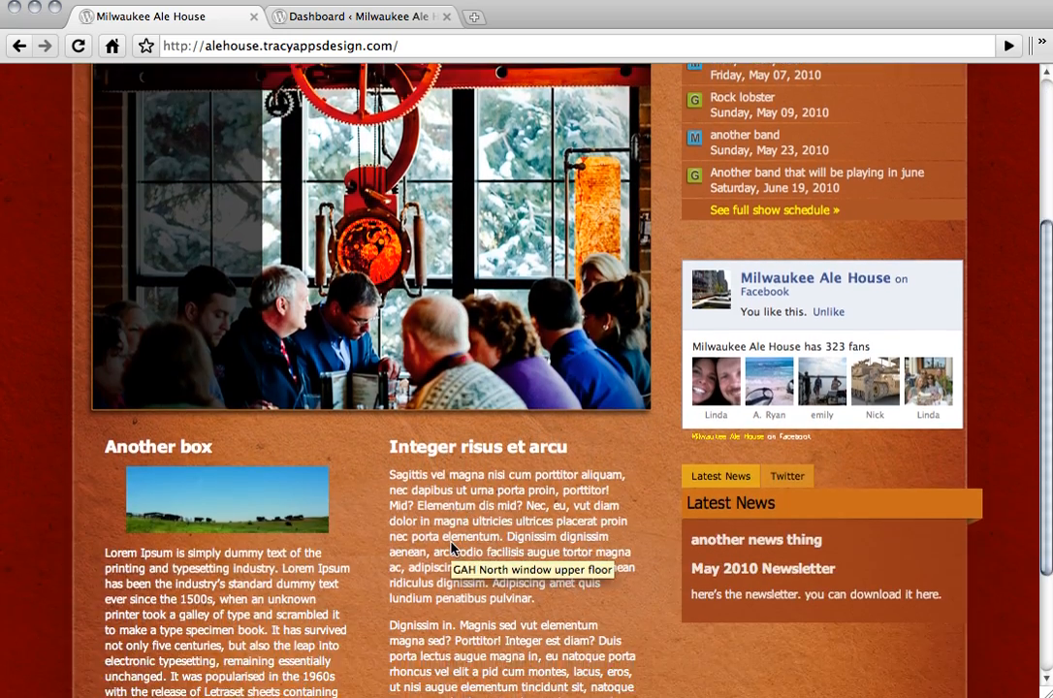
pyautogui.scroll(-3, 450, 548)
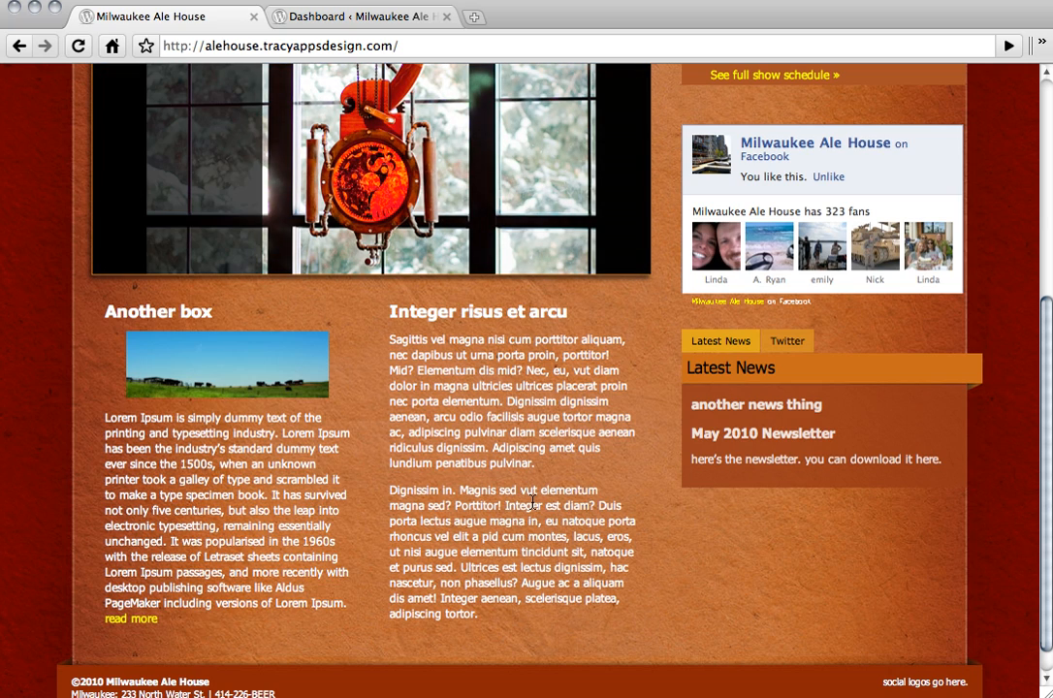
pyautogui.scroll(5, 532, 502)
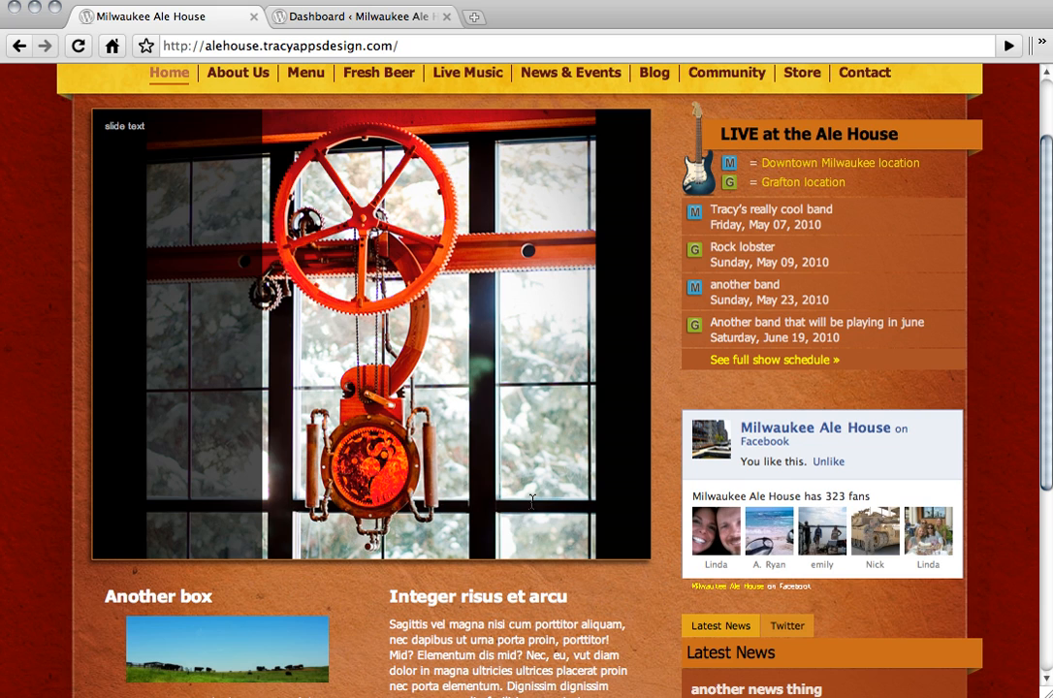
pyautogui.scroll(-5, 616, 543)
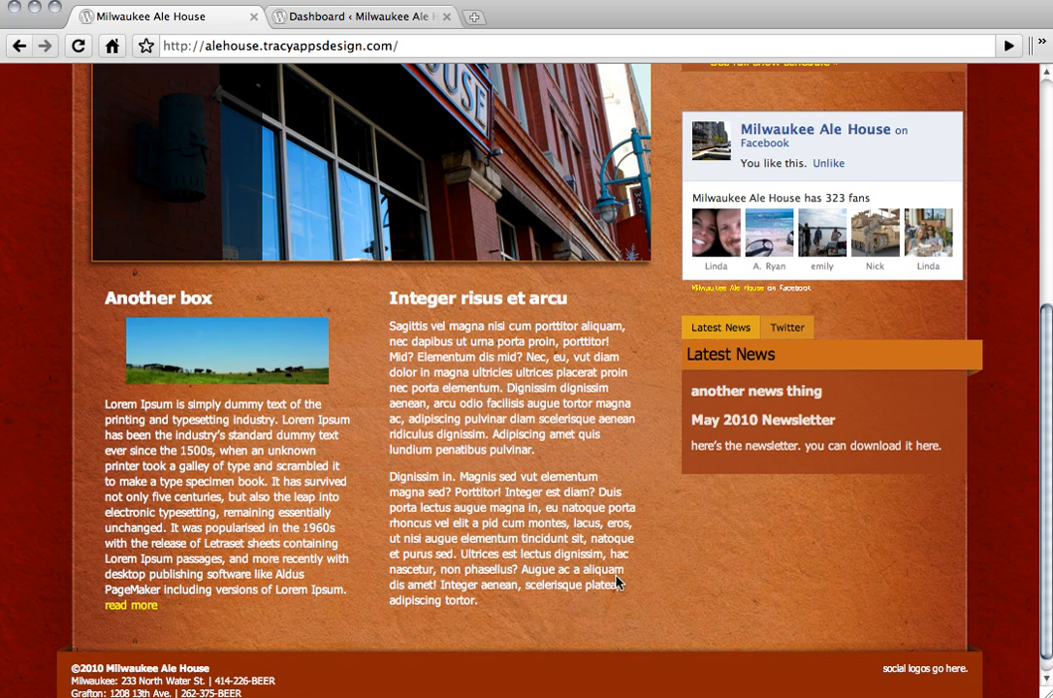
pyautogui.scroll(6, 616, 581)
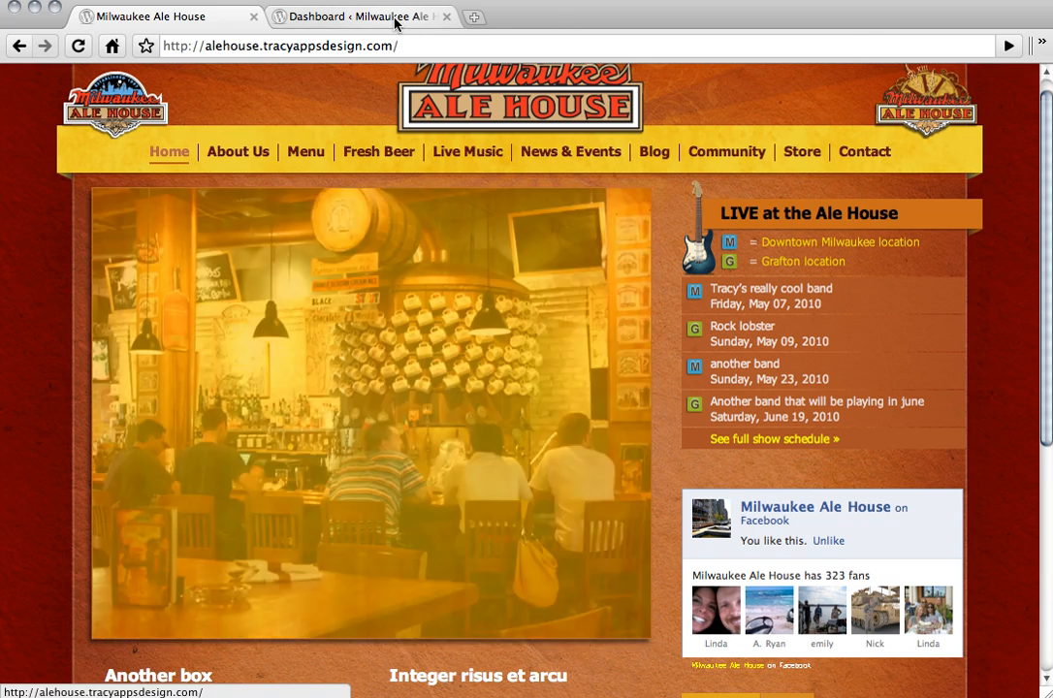
# Switch to the WordPress dashboard and start a new post titled "specials".
pyautogui.click(394, 19)
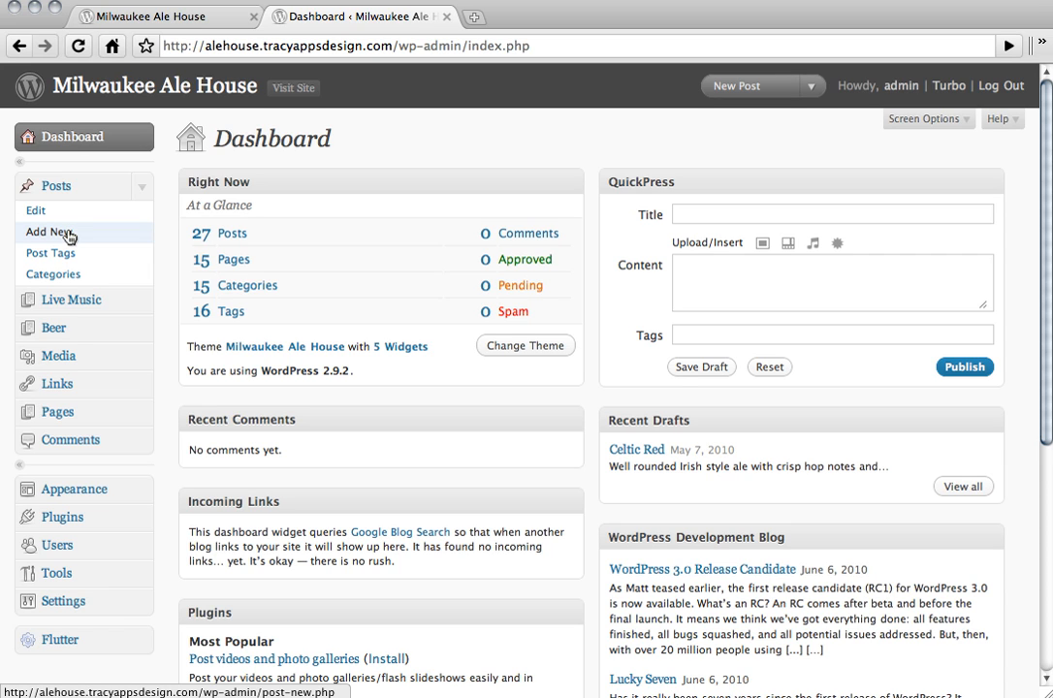
pyautogui.click(68, 234)
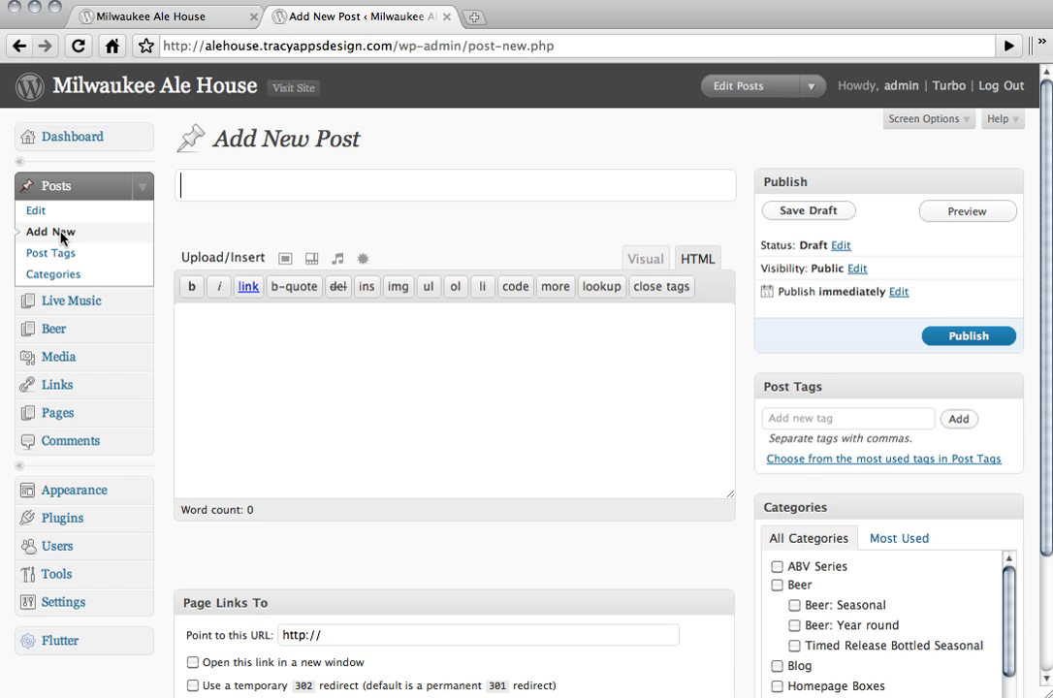
pyautogui.click(227, 200)
pyautogui.write('specials')
pyautogui.press('Tab')
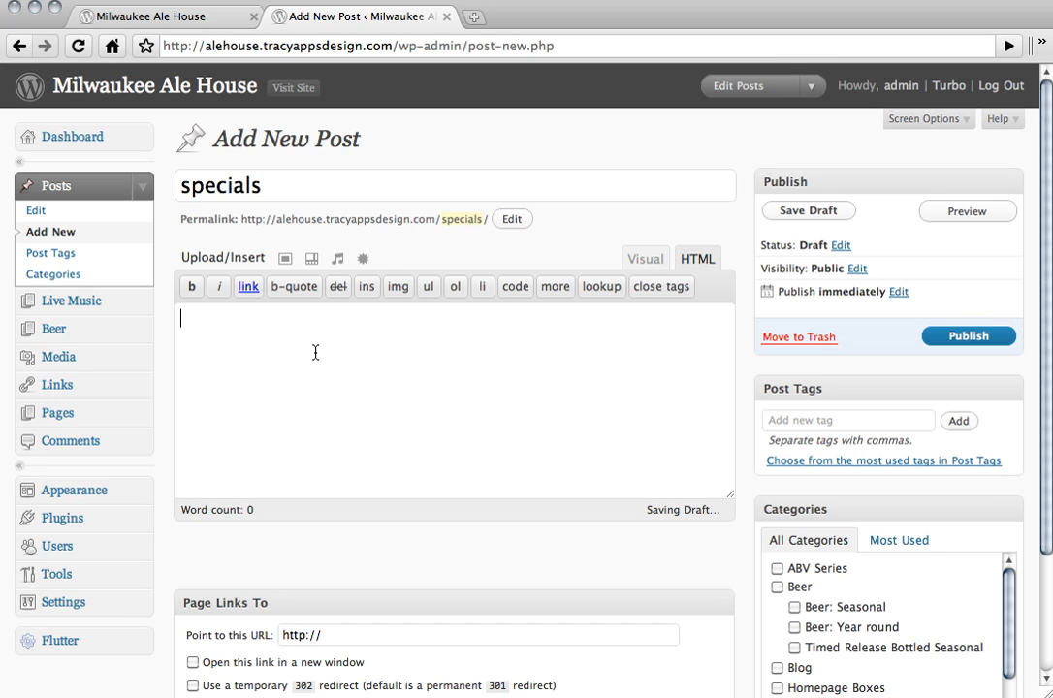
# Start adding an image to the post from the computer and browse to the shared Mac Pro for the file.
pyautogui.click(285, 260)
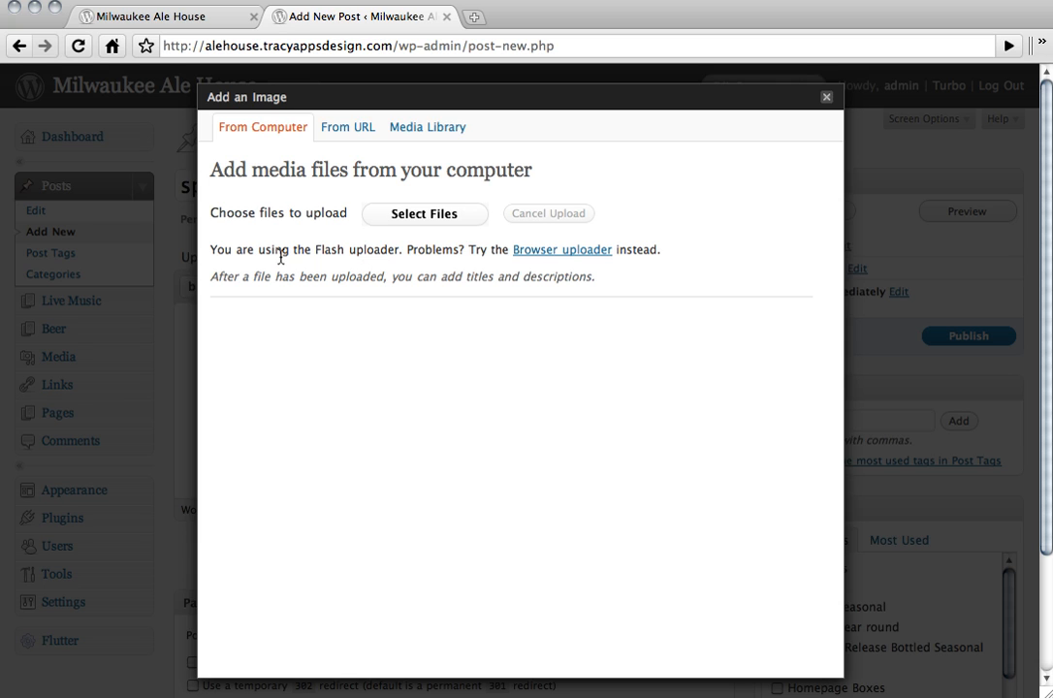
pyautogui.click(405, 215)
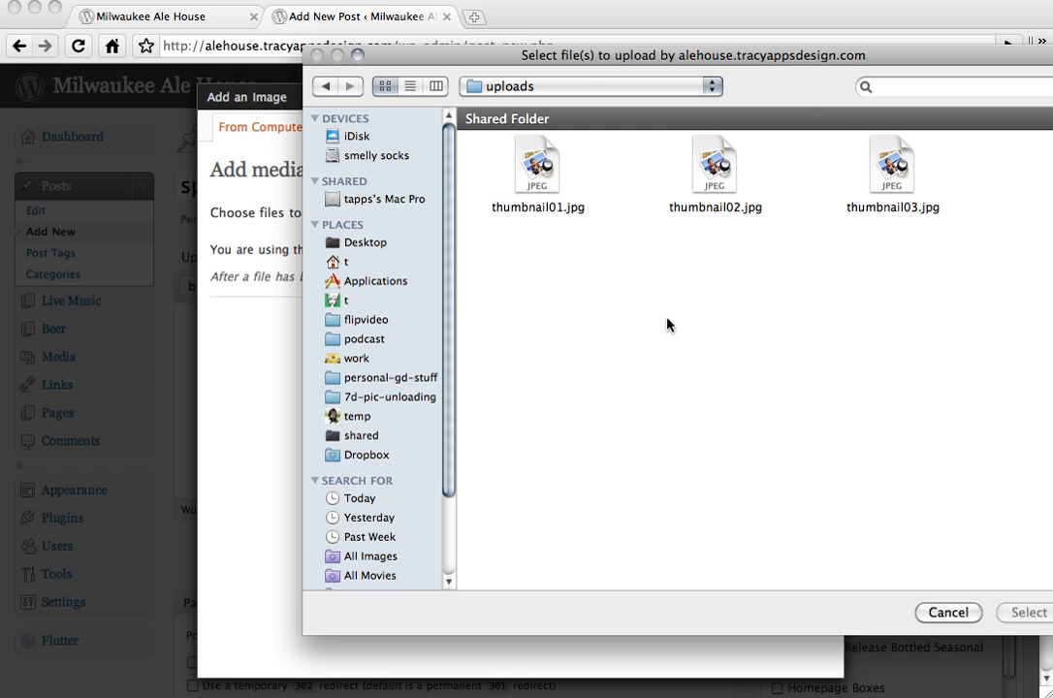
pyautogui.click(566, 86)
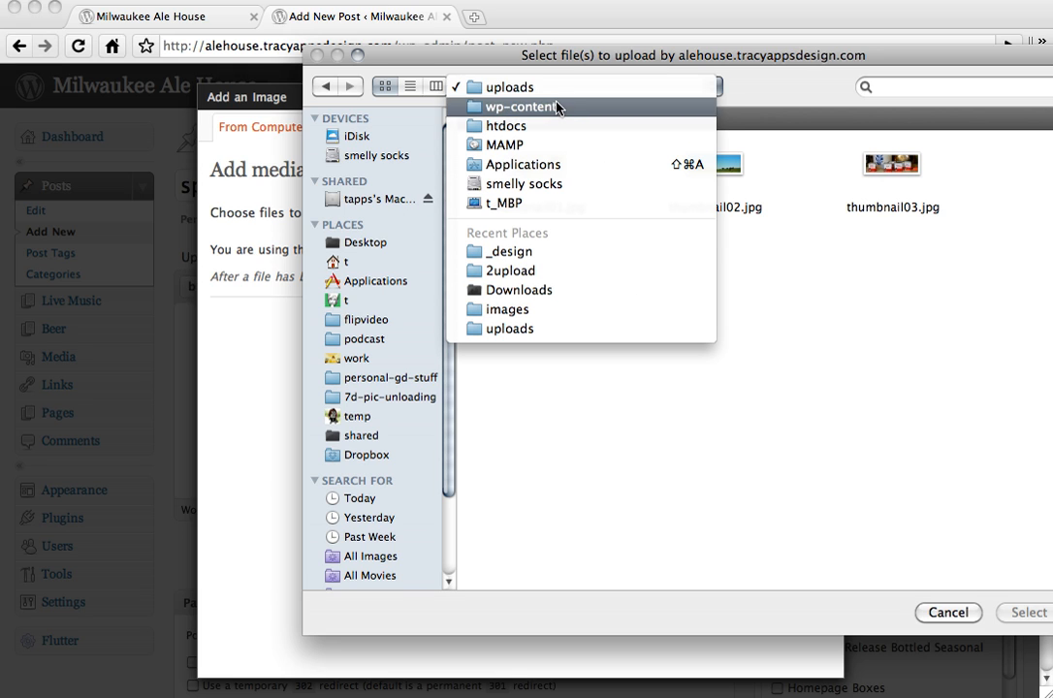
pyautogui.click(719, 322)
pyautogui.click(380, 199)
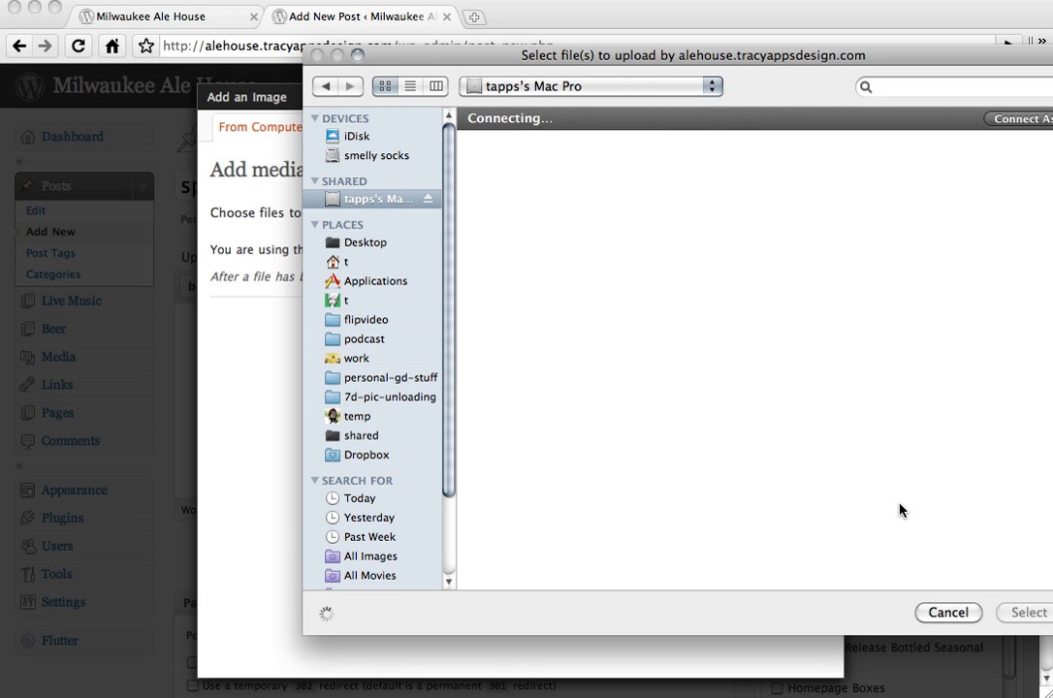
pyautogui.moveTo(884, 52); pyautogui.dragTo(798, 62)
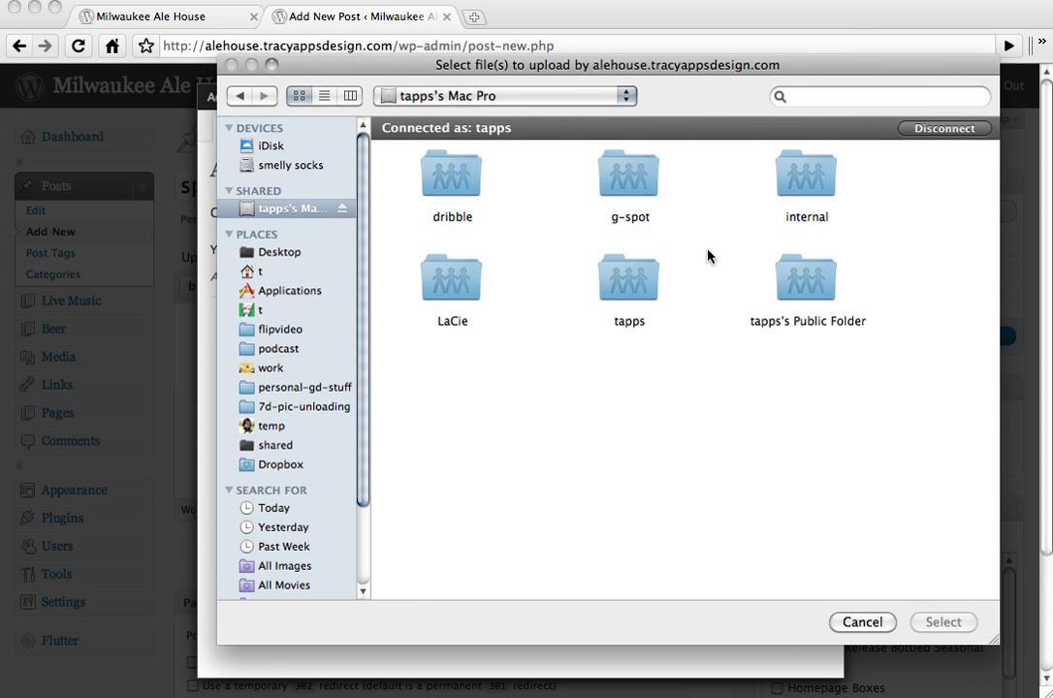
# Upload slideshow-sampleimage.png from the 2upload folder inside dribble, work, aleHouse.
pyautogui.doubleClick(443, 196)
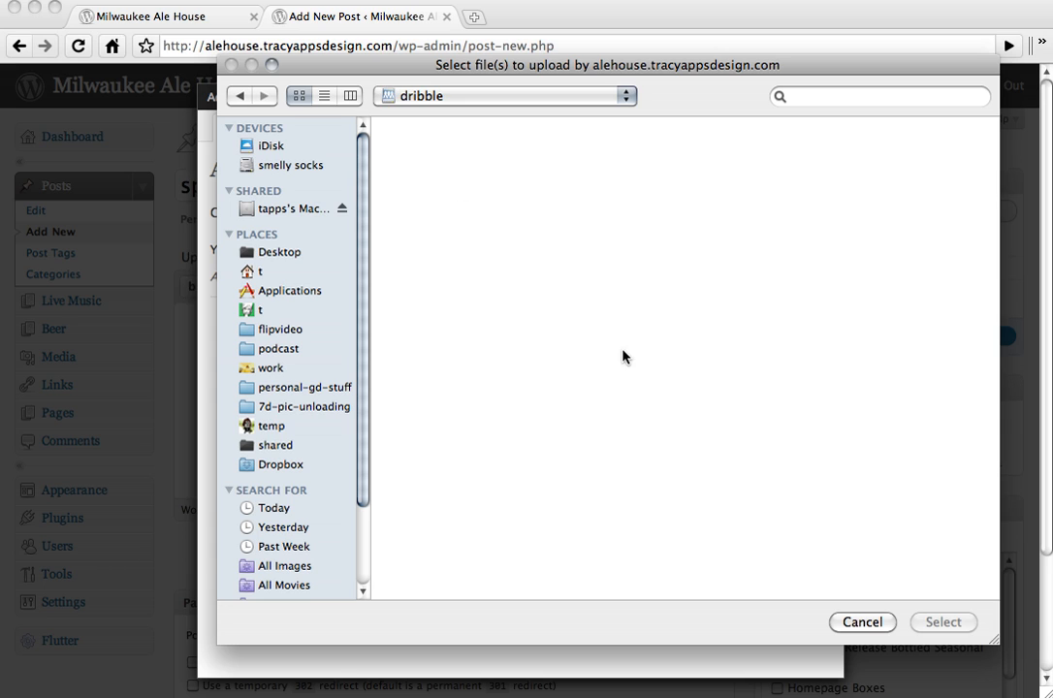
pyautogui.doubleClick(635, 272)
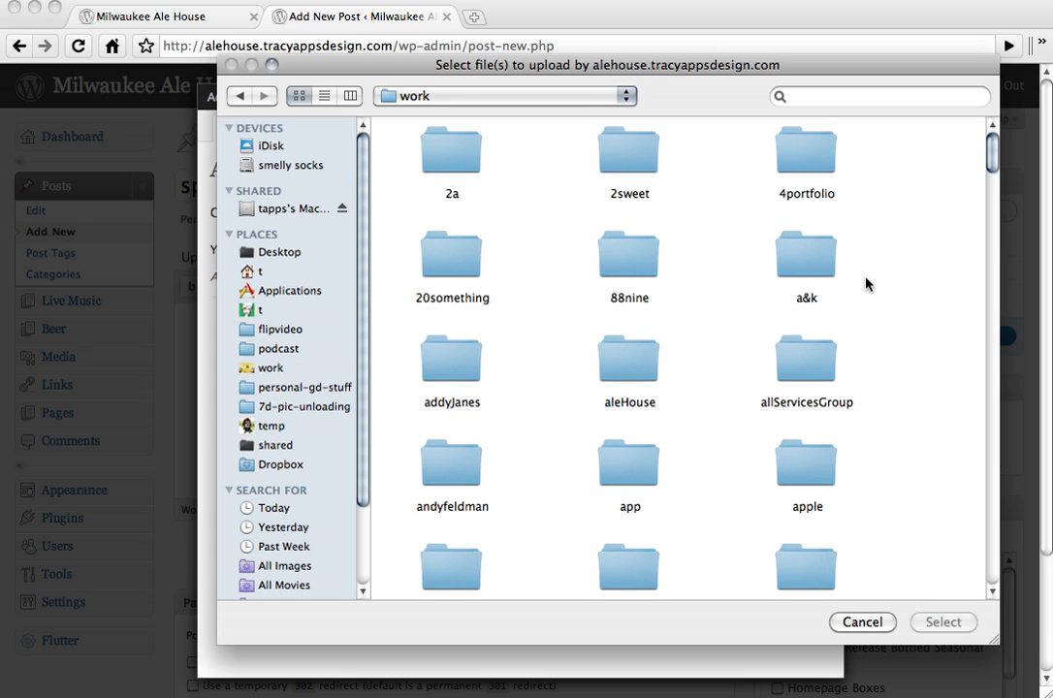
pyautogui.doubleClick(649, 348)
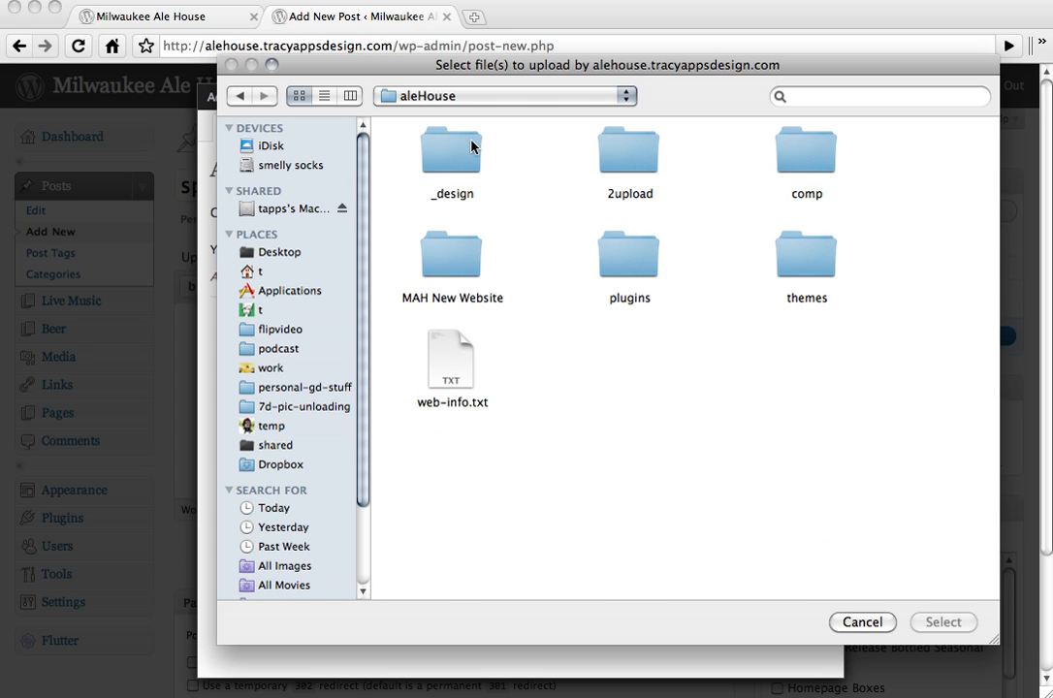
pyautogui.doubleClick(639, 163)
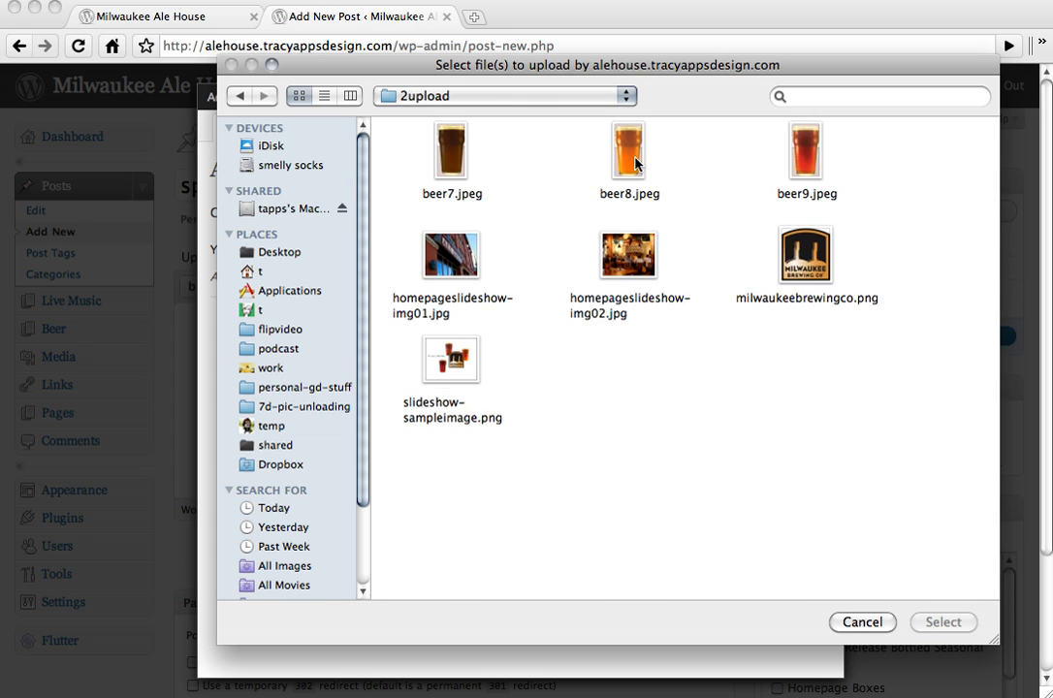
pyautogui.click(456, 376)
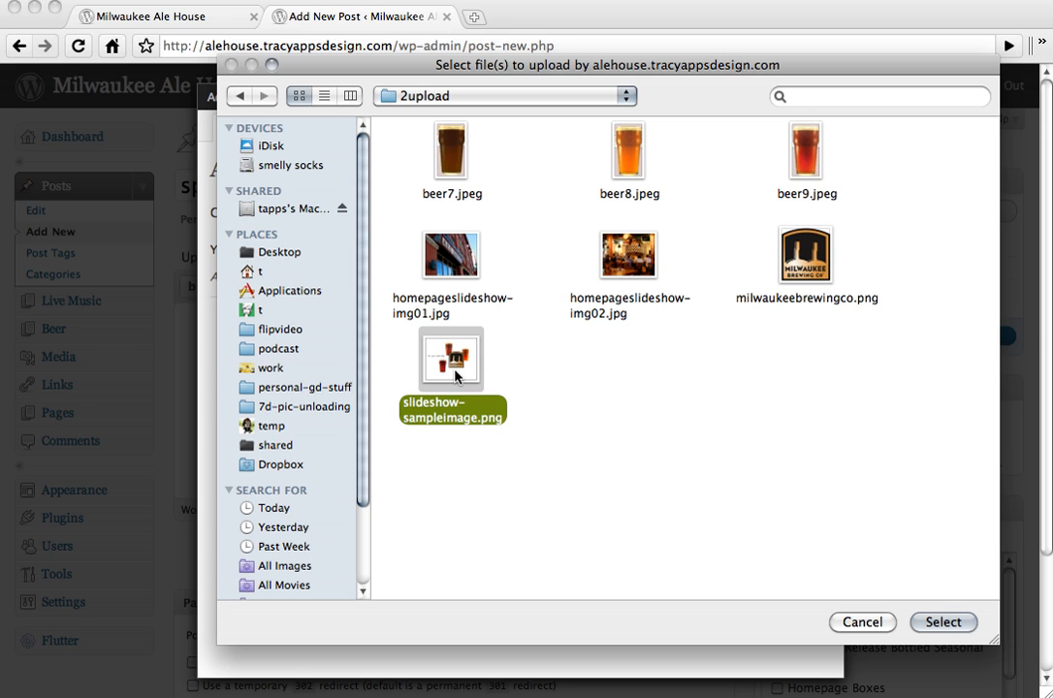
pyautogui.click(948, 624)
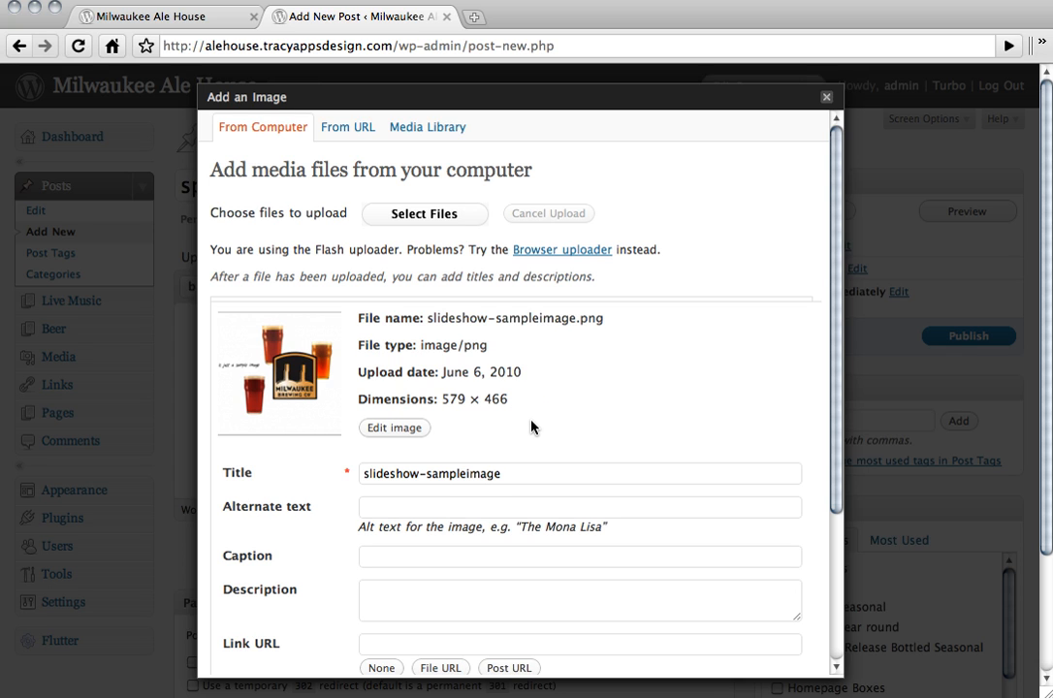
# Insert the uploaded image into the post at full size with the alternate text "beer specials".
pyautogui.scroll(-5, 530, 427)
pyautogui.scroll(-1, 530, 427)
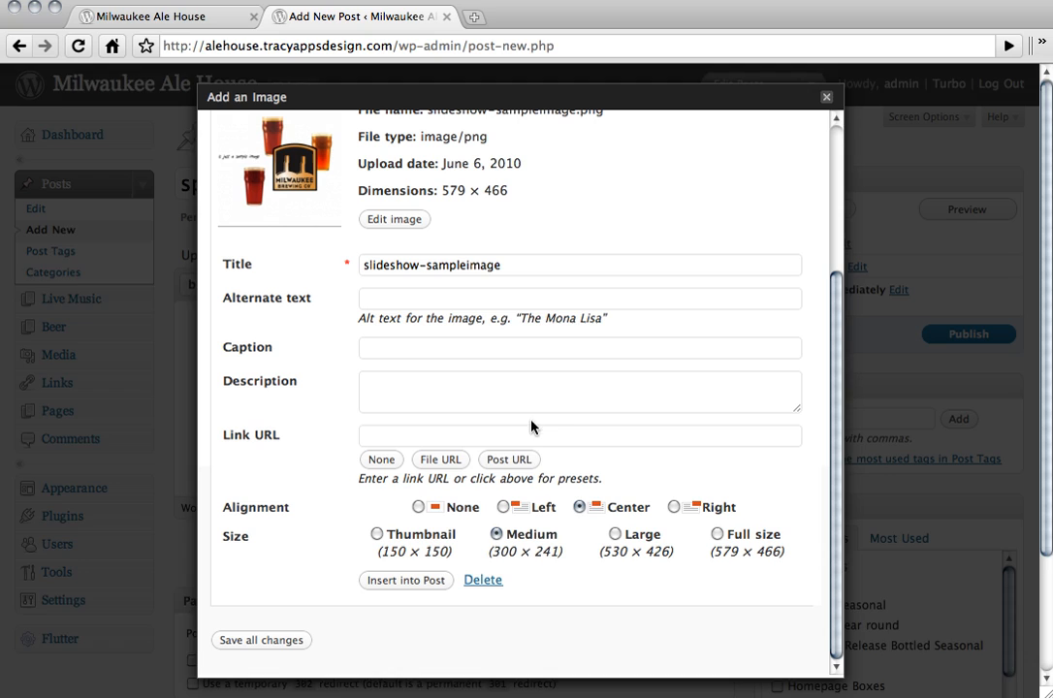
pyautogui.click(718, 534)
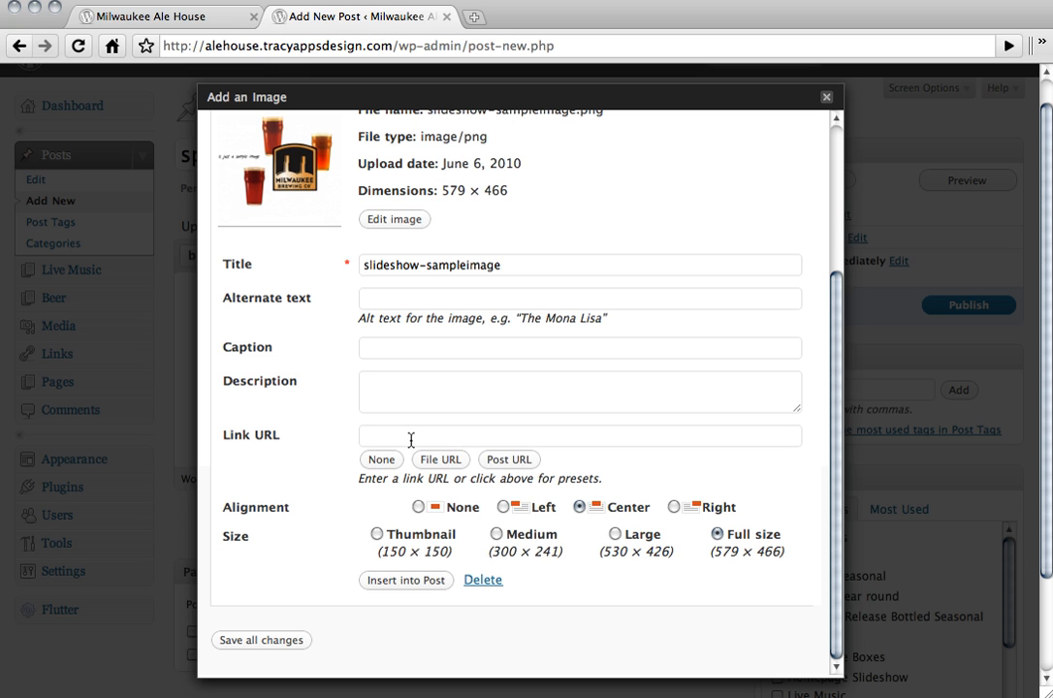
pyautogui.scroll(2, 403, 500)
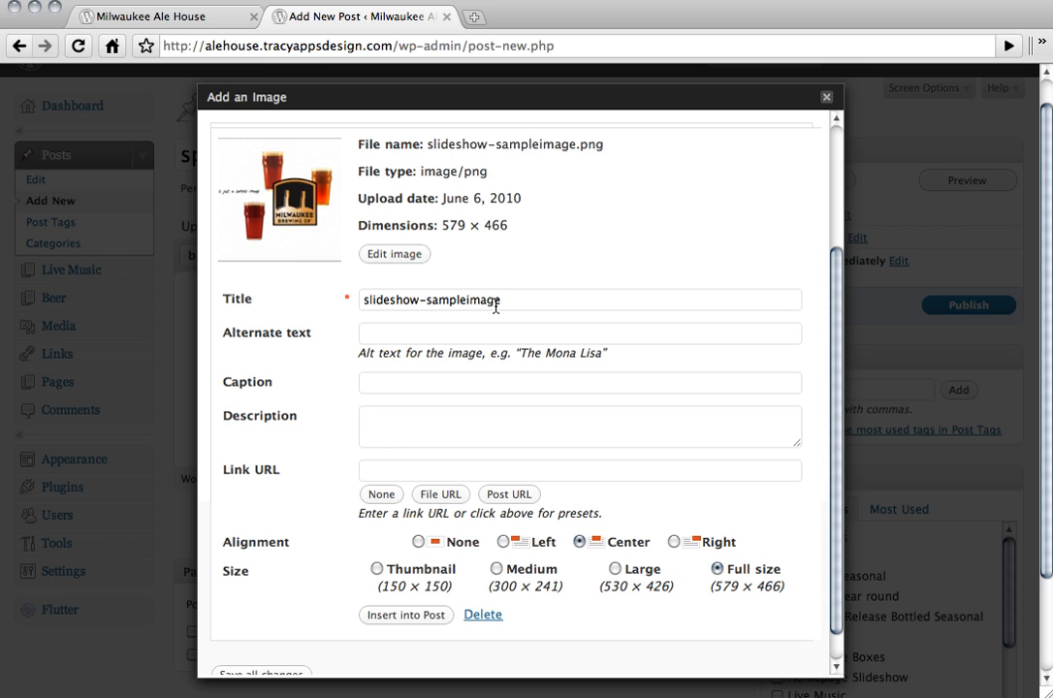
pyautogui.click(410, 332)
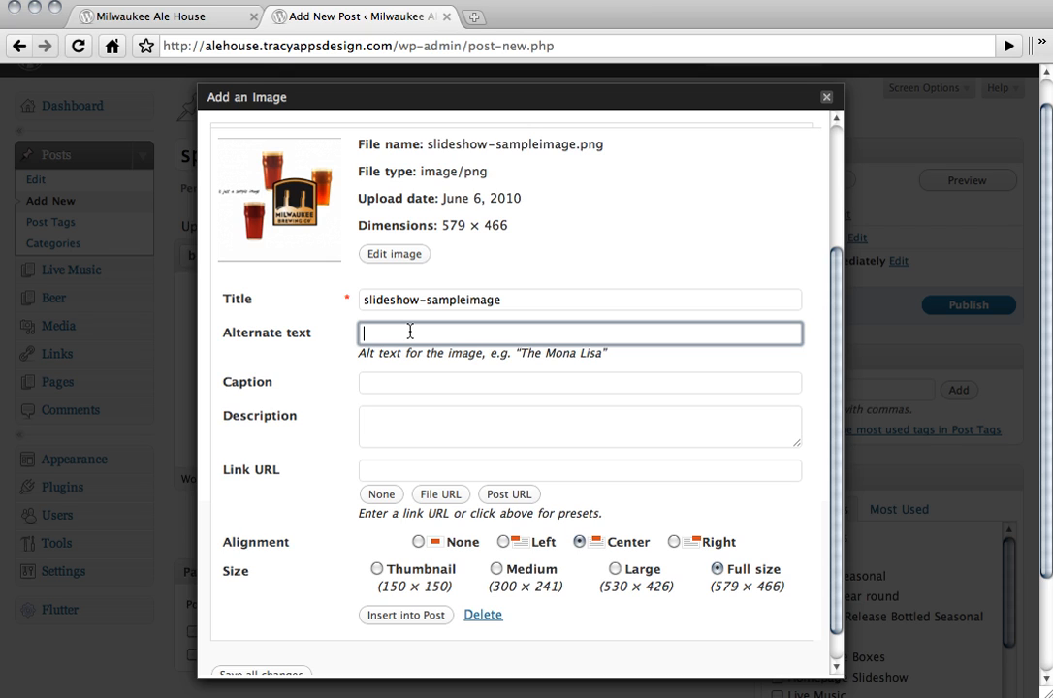
pyautogui.write('beer specials')
pyautogui.scroll(-3, 460, 564)
pyautogui.scroll(-3, 460, 564)
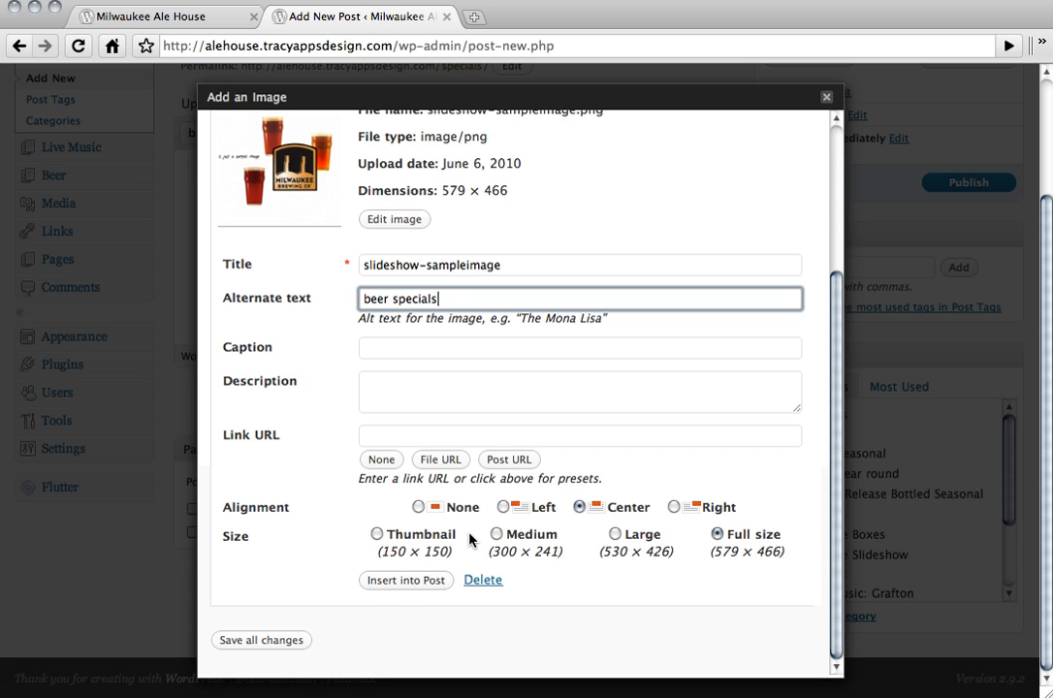
pyautogui.click(414, 584)
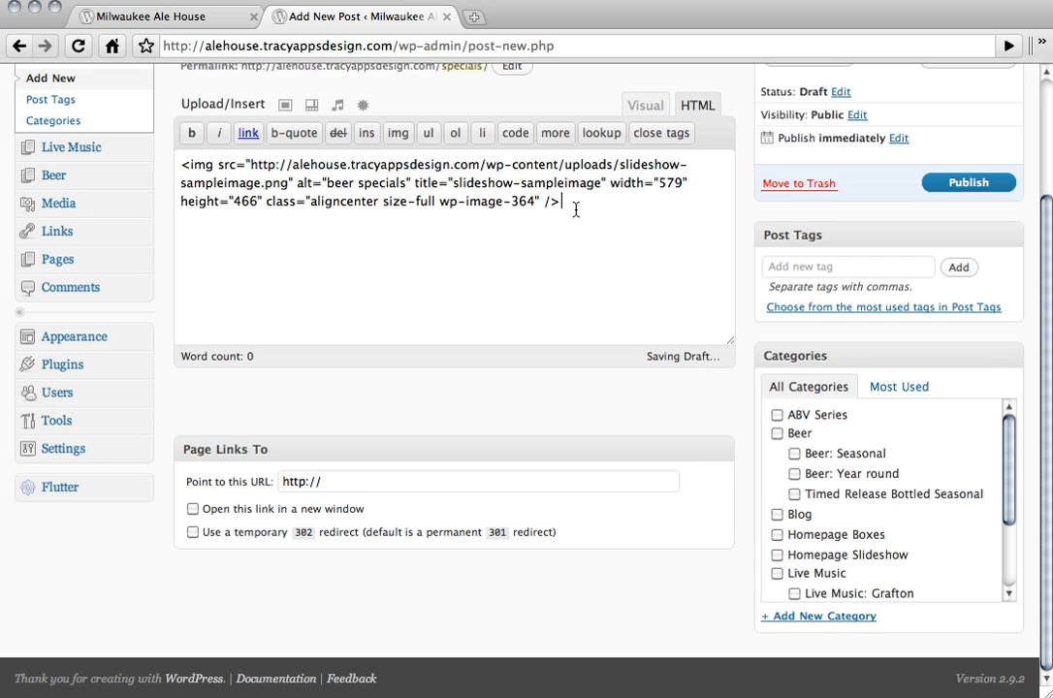
# Below the image code, add the line <span class="left">slide text goes in here</span>.
pyautogui.press('Return')
pyautogui.press('Return')
pyautogui.press('Return')
pyautogui.press('Return')
pyautogui.write('<span class="left">')
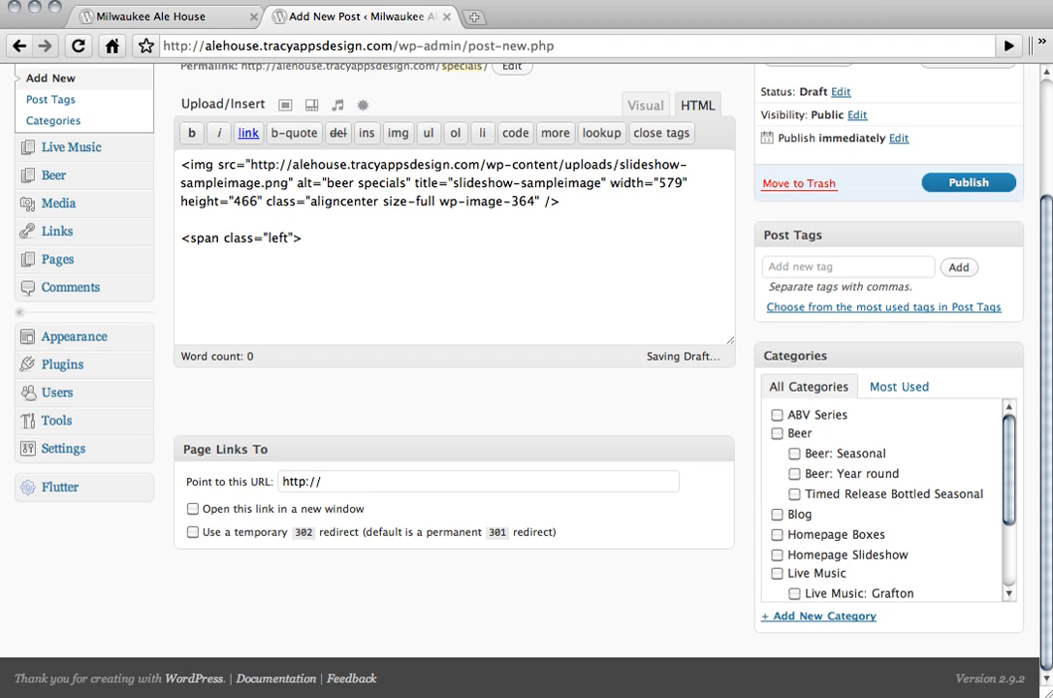
pyautogui.write('slide text goes')
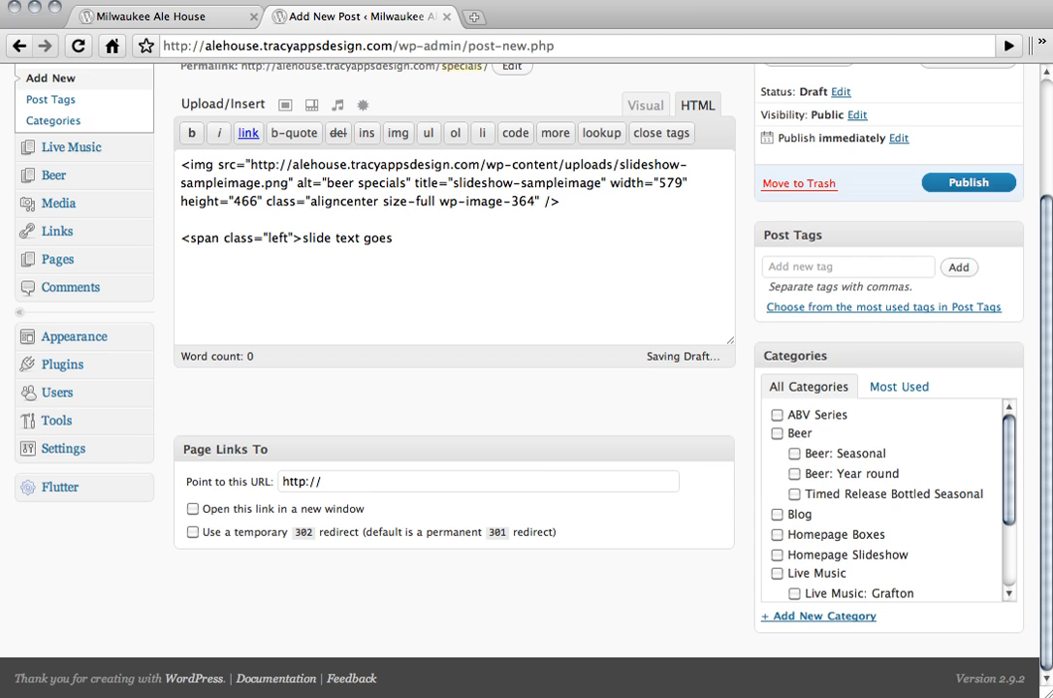
pyautogui.write(' in here</a>')
pyautogui.press('BackSpace')
pyautogui.press('BackSpace')
pyautogui.write('spa')
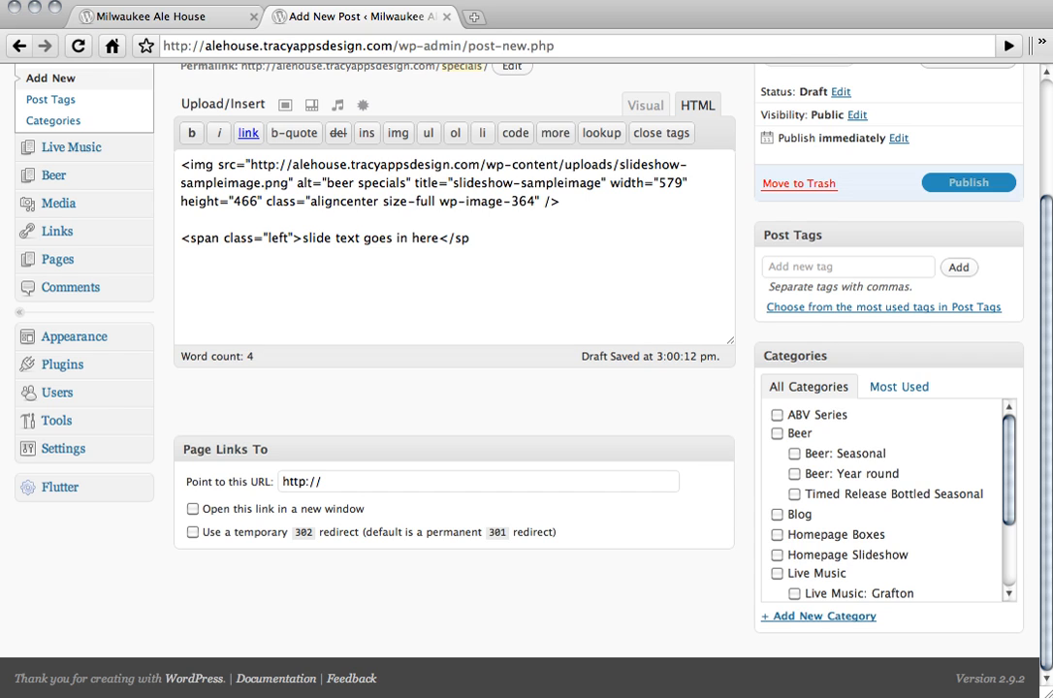
pyautogui.write('n>')
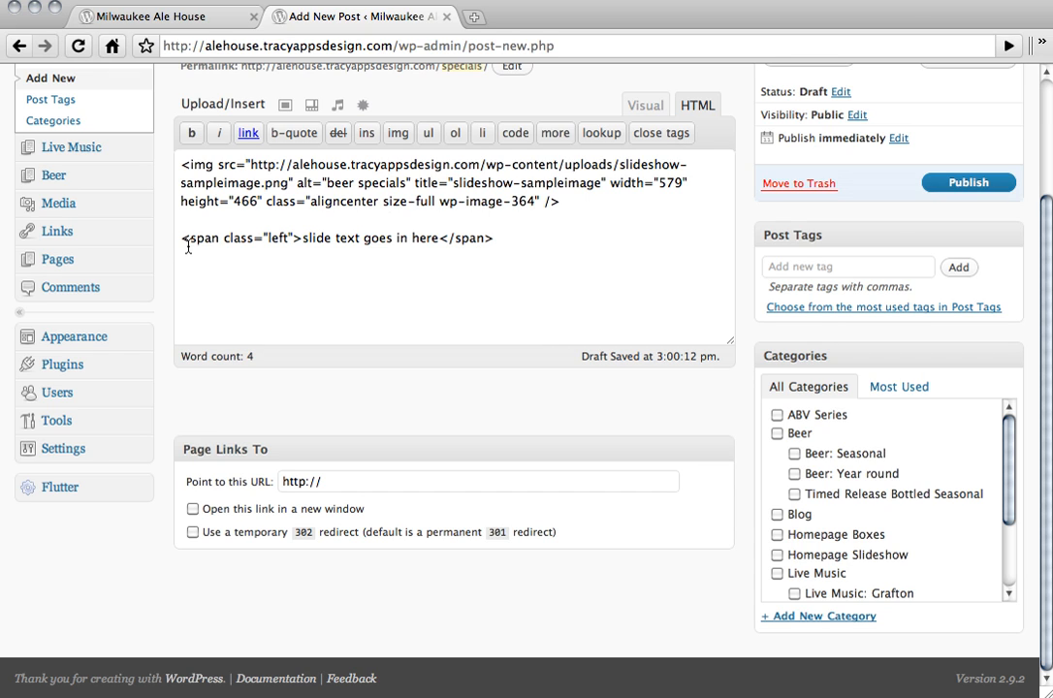
# Highlight the opening span tag and the slide text inside it to review the caption markup.
pyautogui.moveTo(180, 239); pyautogui.dragTo(301, 238)
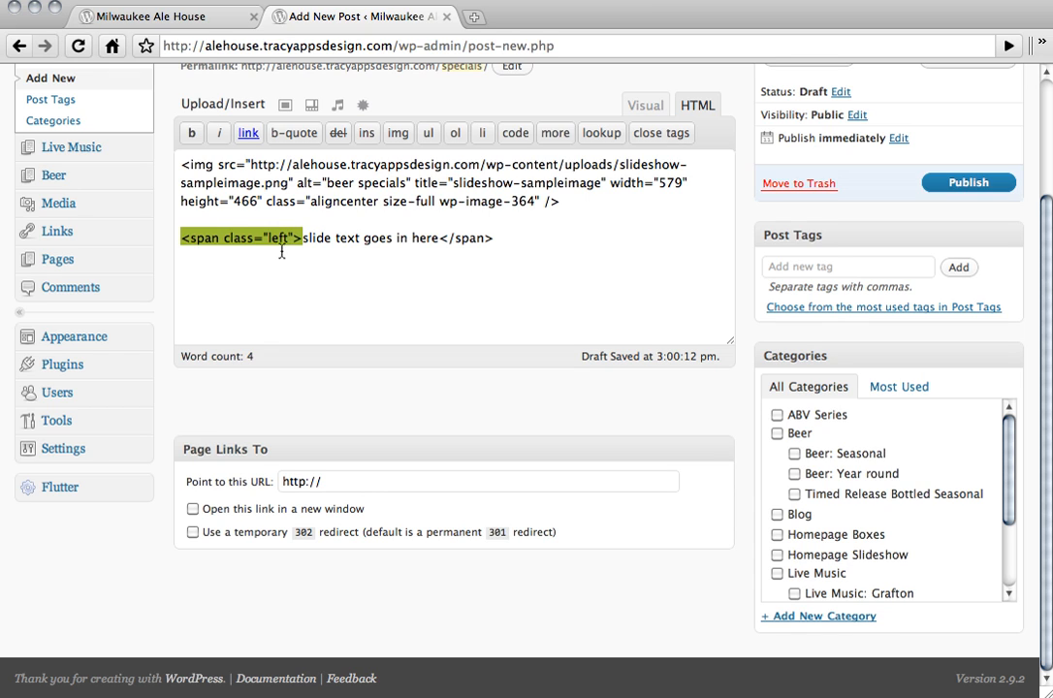
pyautogui.click(281, 243)
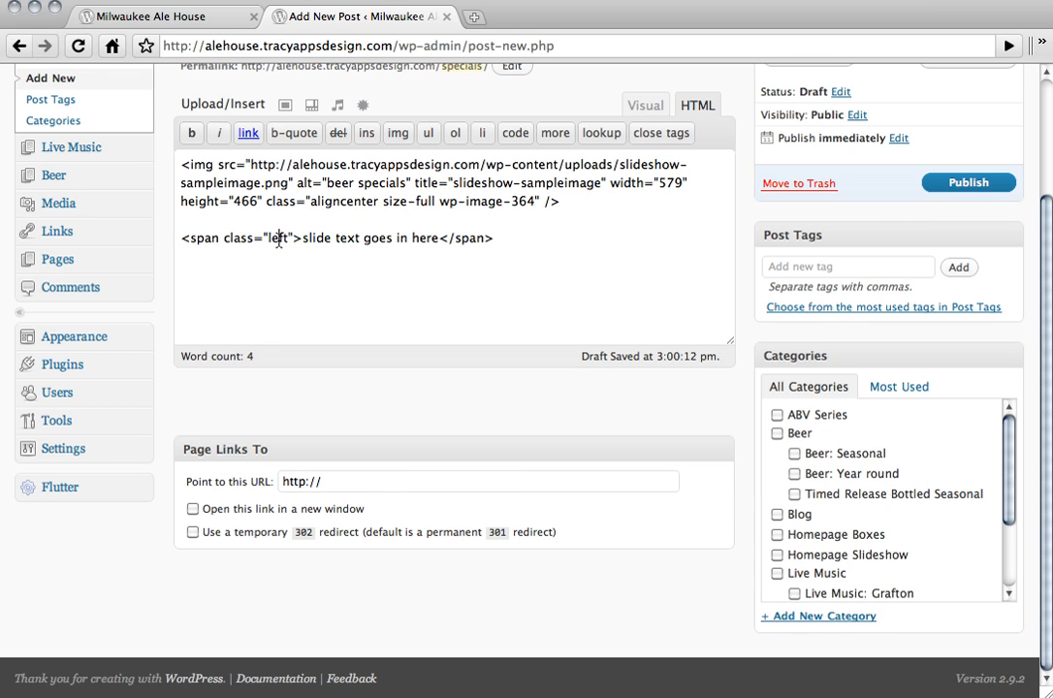
pyautogui.doubleClick(280, 243)
pyautogui.click(301, 244)
pyautogui.keyDown('shift'); pyautogui.click(178, 243); pyautogui.keyUp('shift')
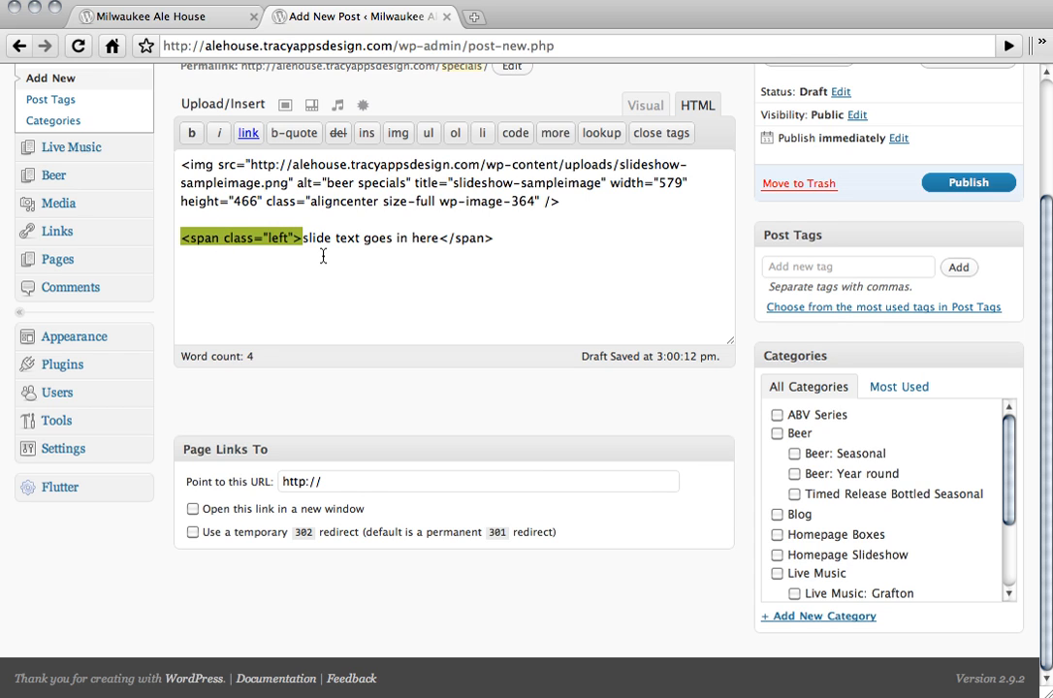
pyautogui.moveTo(302, 242); pyautogui.dragTo(439, 241)
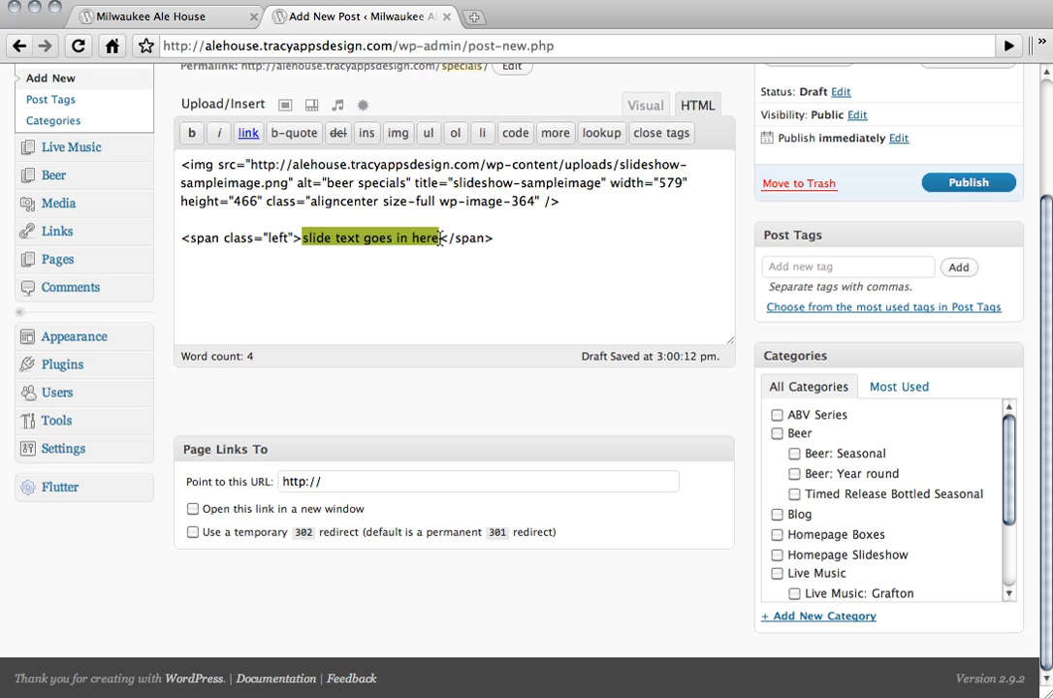
# Make the words "slide text" in the caption span bold and check the closing span tag.
pyautogui.click(438, 241)
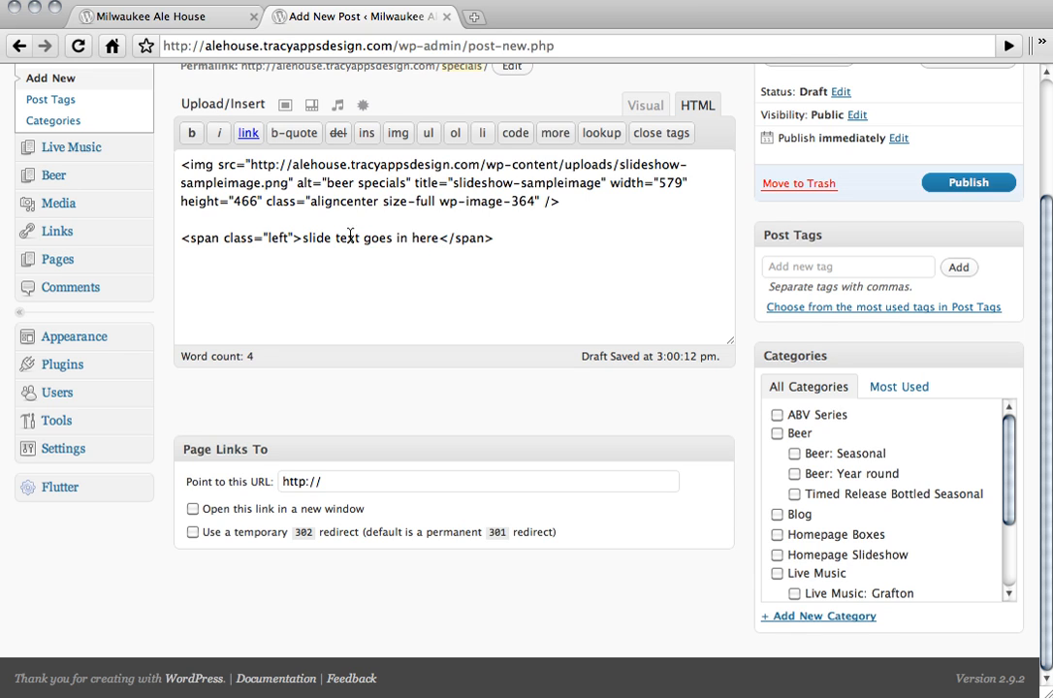
pyautogui.moveTo(359, 237); pyautogui.dragTo(299, 245)
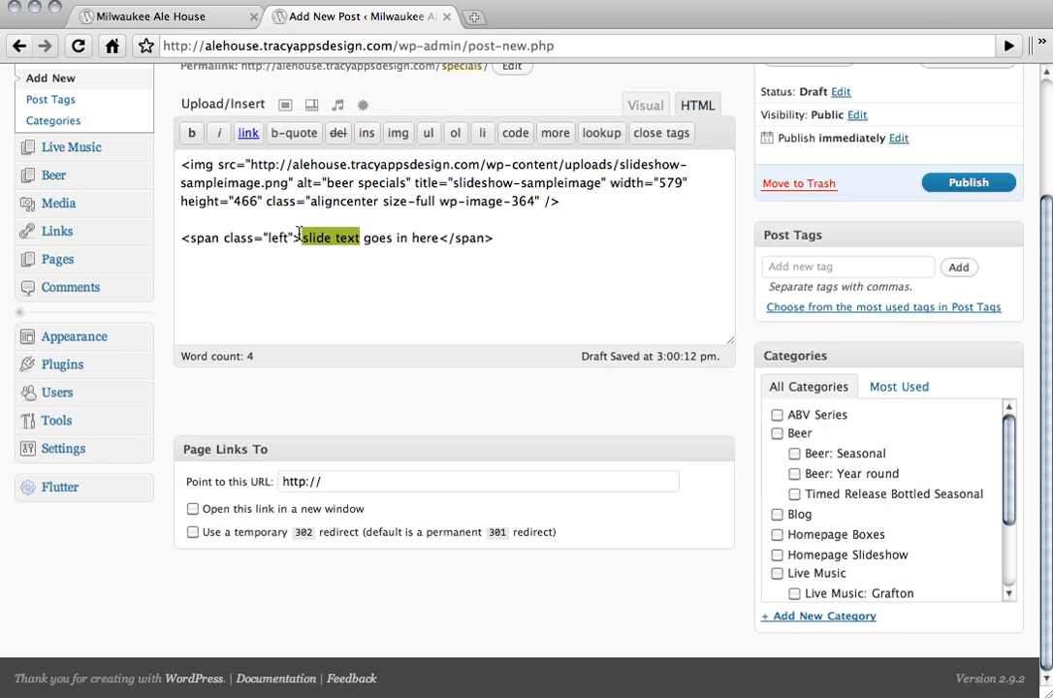
pyautogui.click(191, 132)
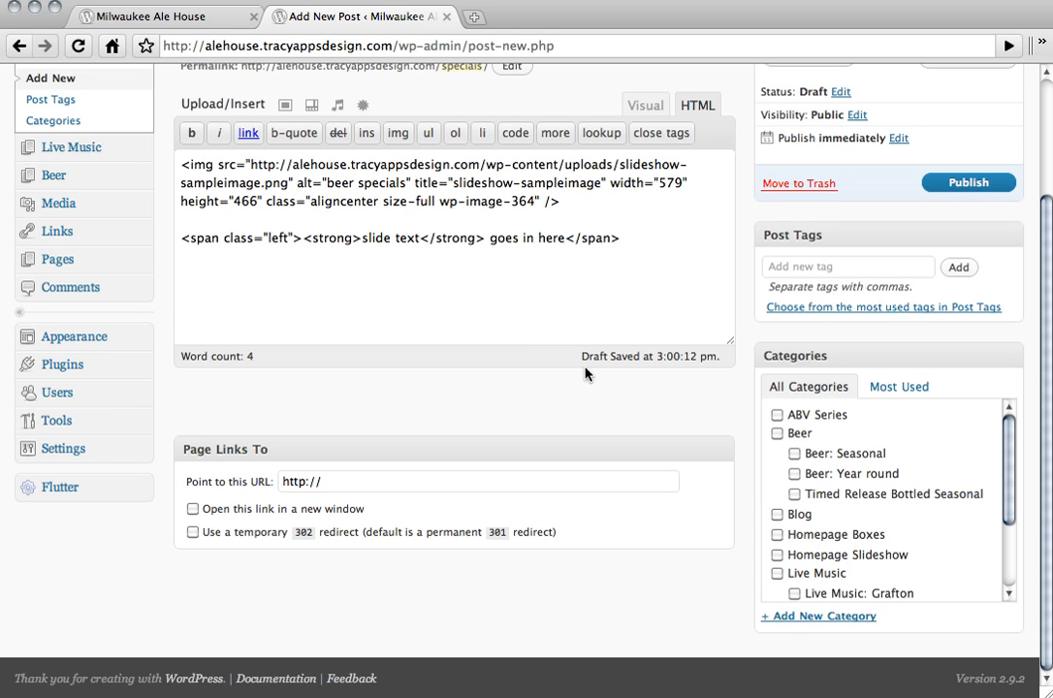
pyautogui.moveTo(570, 245); pyautogui.dragTo(642, 243)
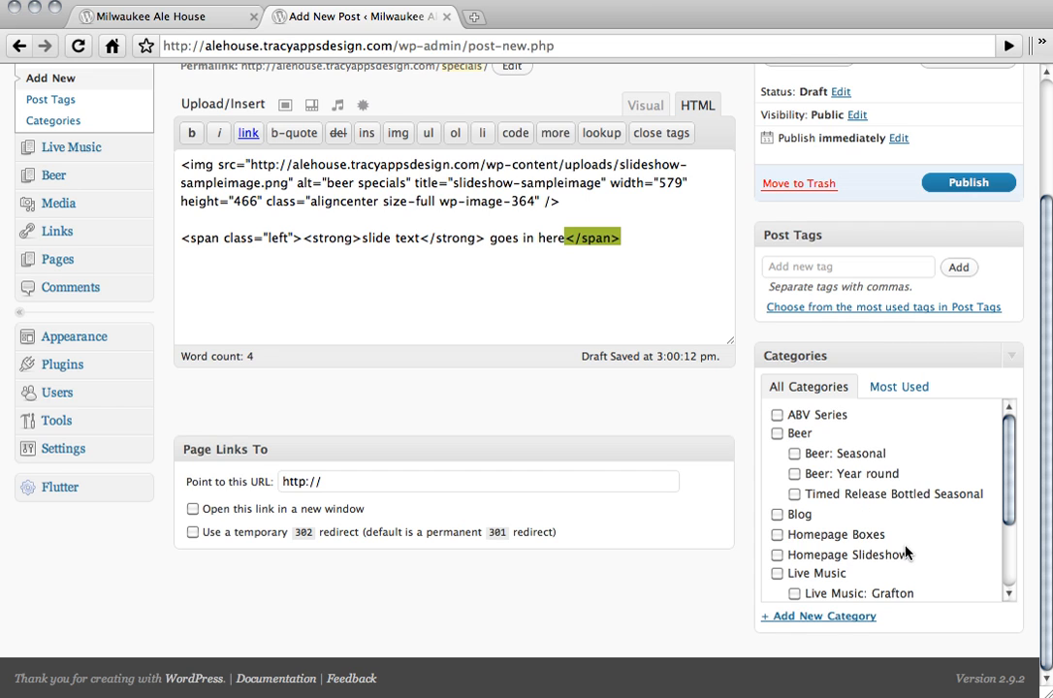
# Assign the specials post to the Homepage Slideshow category and publish it.
pyautogui.scroll(-1, 887, 552)
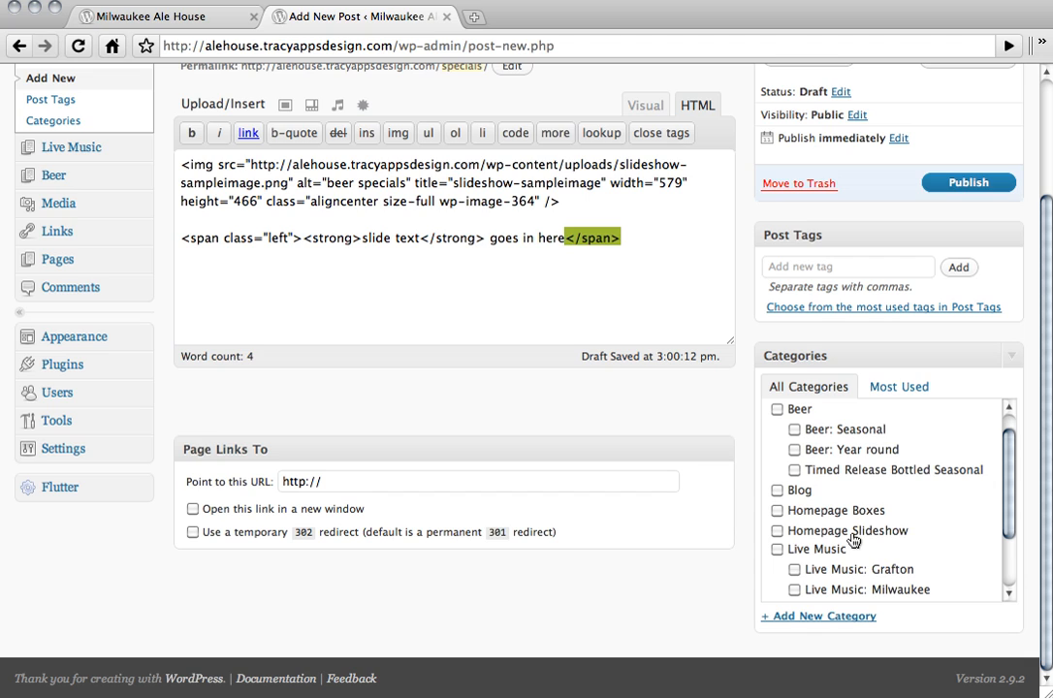
pyautogui.click(777, 531)
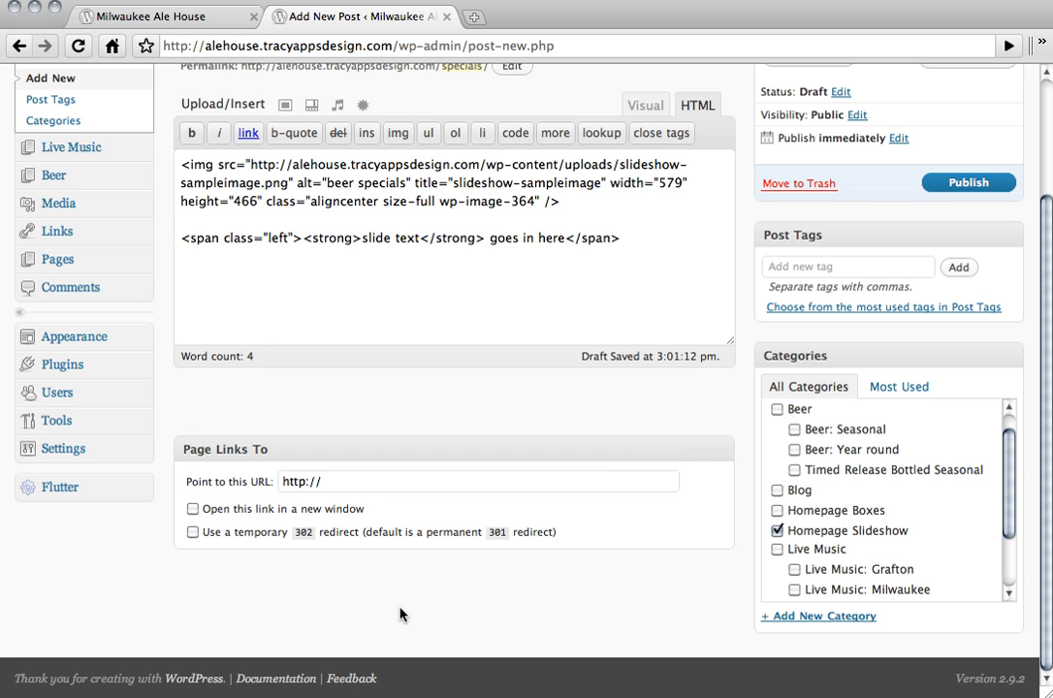
pyautogui.scroll(3, 625, 554)
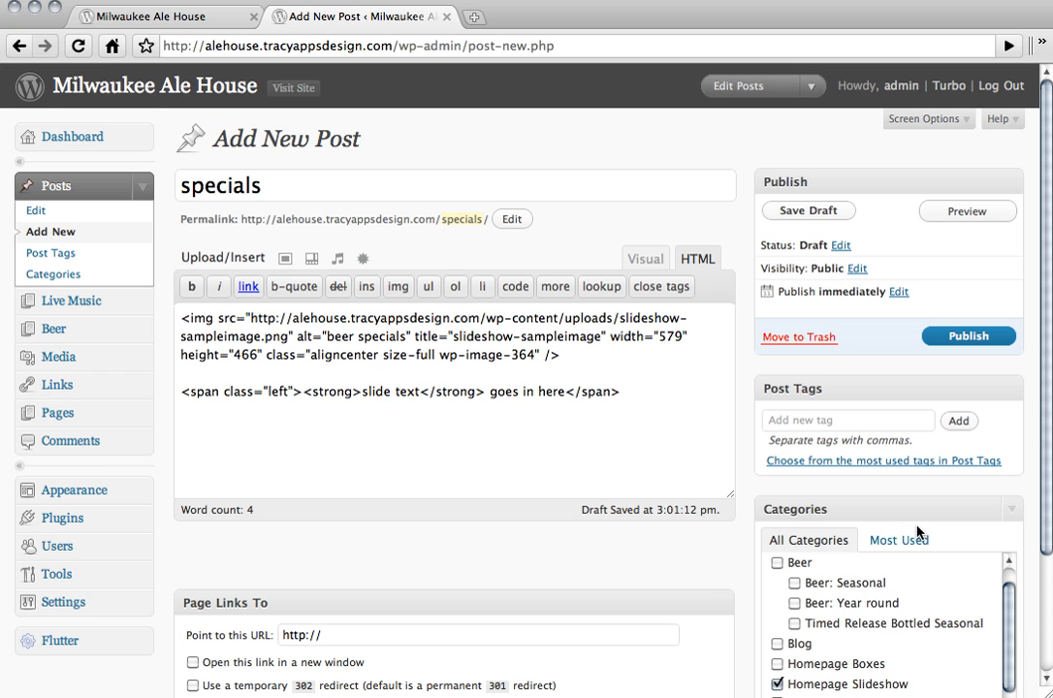
pyautogui.click(987, 336)
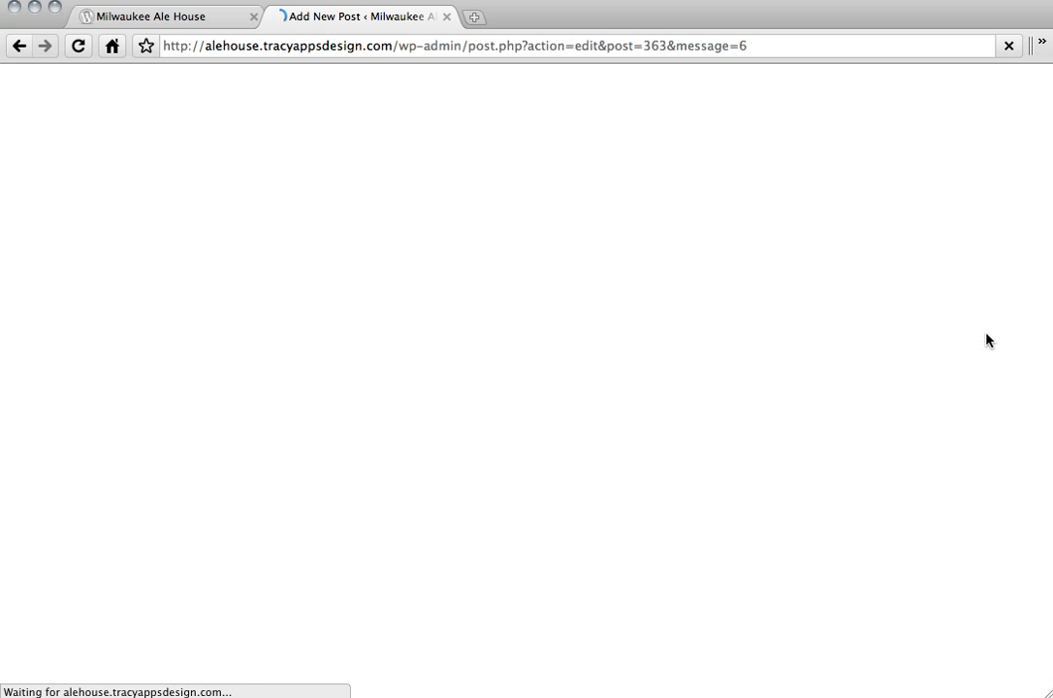
# Reload the public homepage to view the new slide in the slideshow, and return to the post editor.
pyautogui.click(132, 21)
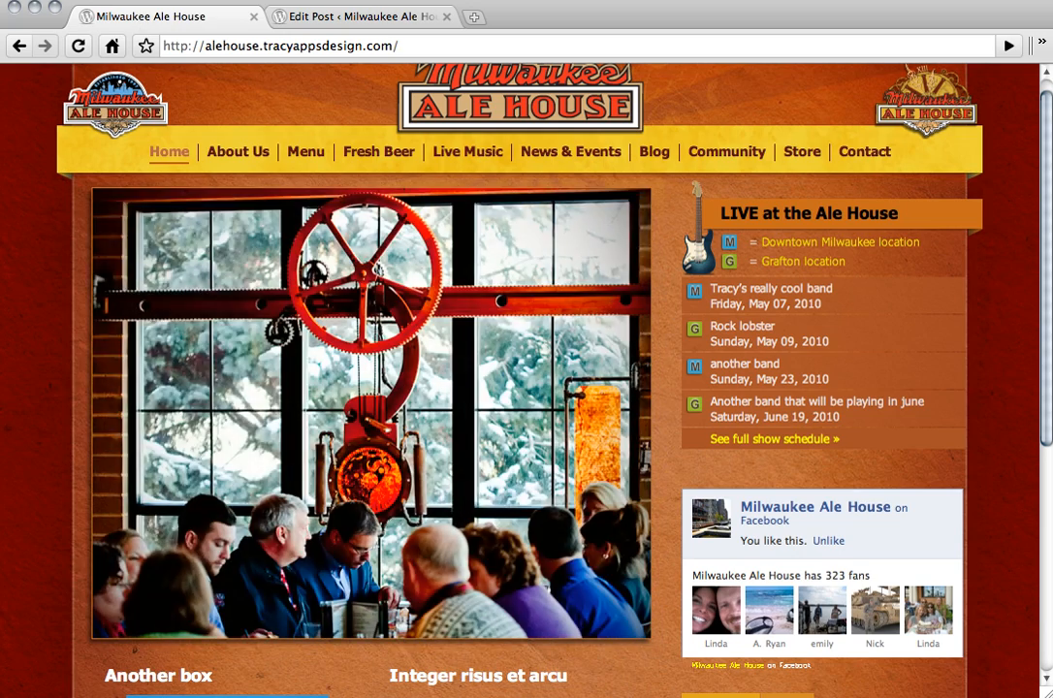
pyautogui.press('super+r')
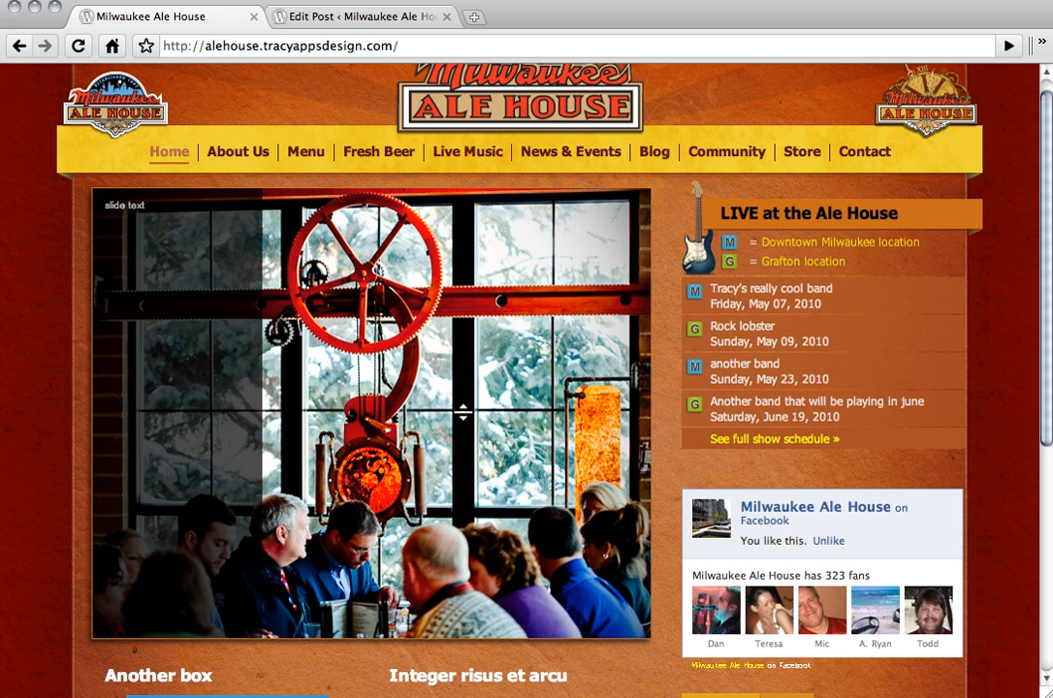
pyautogui.click(347, 18)
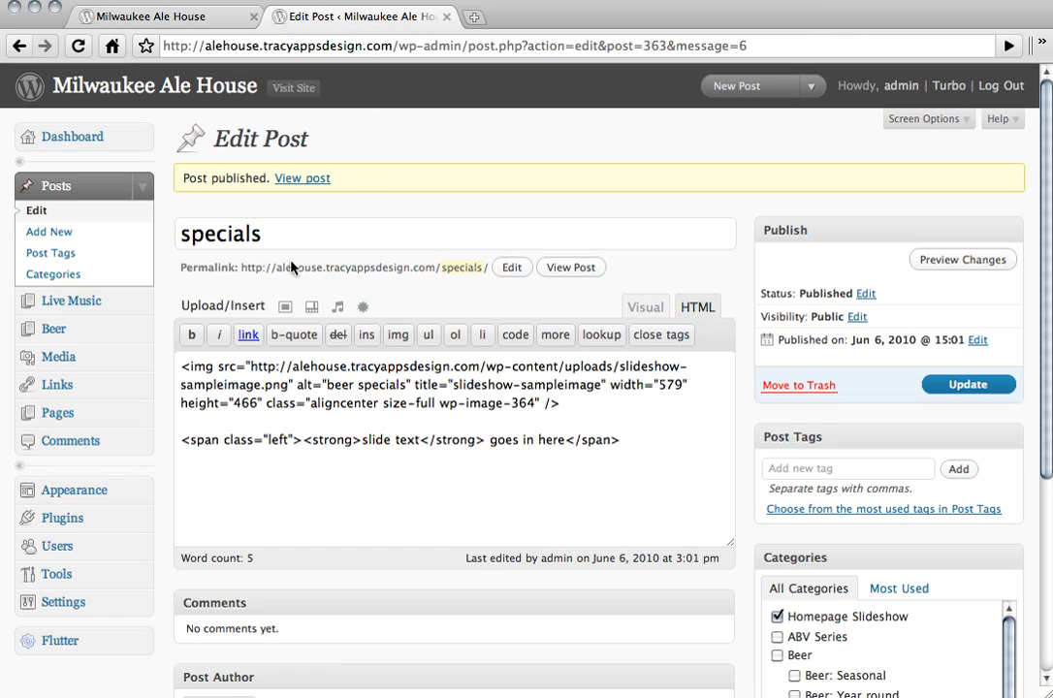
# Show the list of existing posts filtered to the Homepage Slideshow category.
pyautogui.click(46, 219)
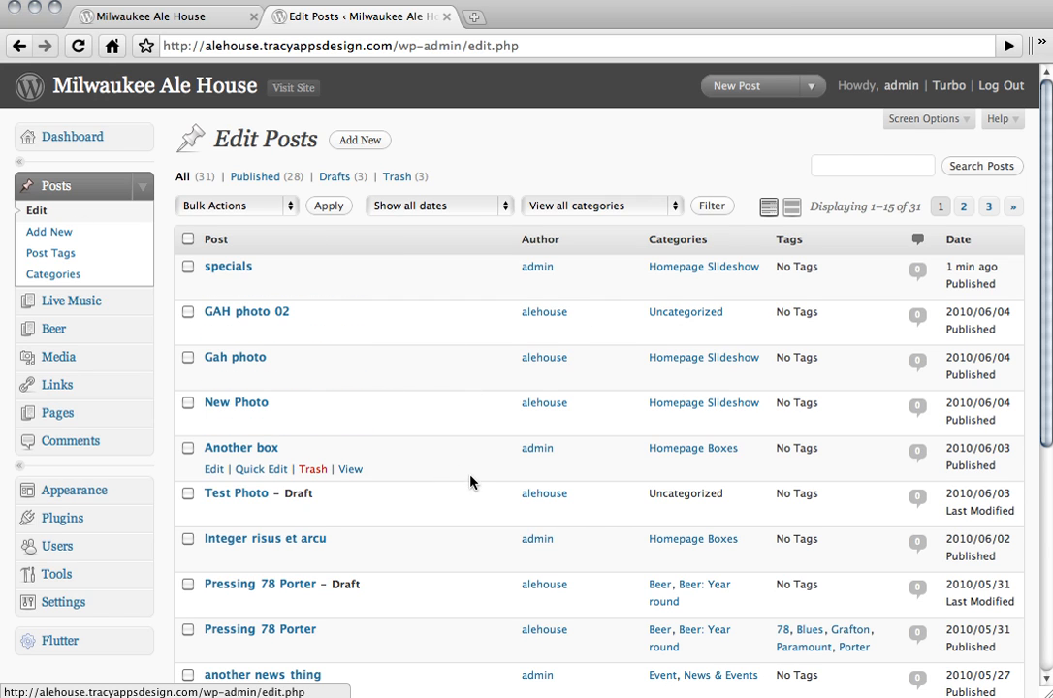
pyautogui.click(589, 204)
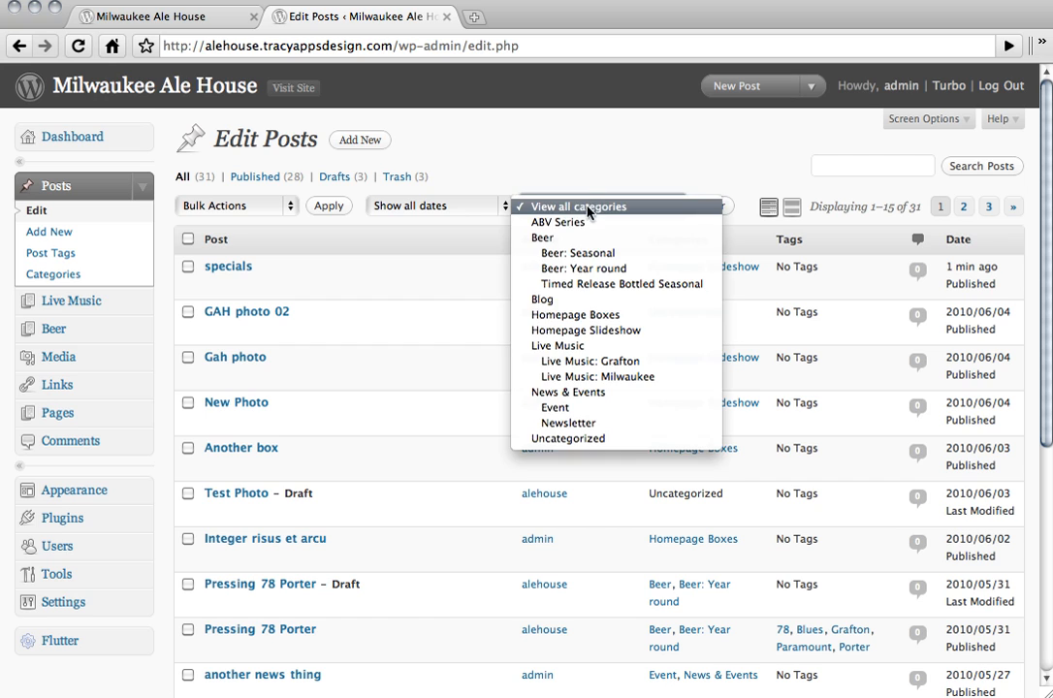
pyautogui.click(611, 331)
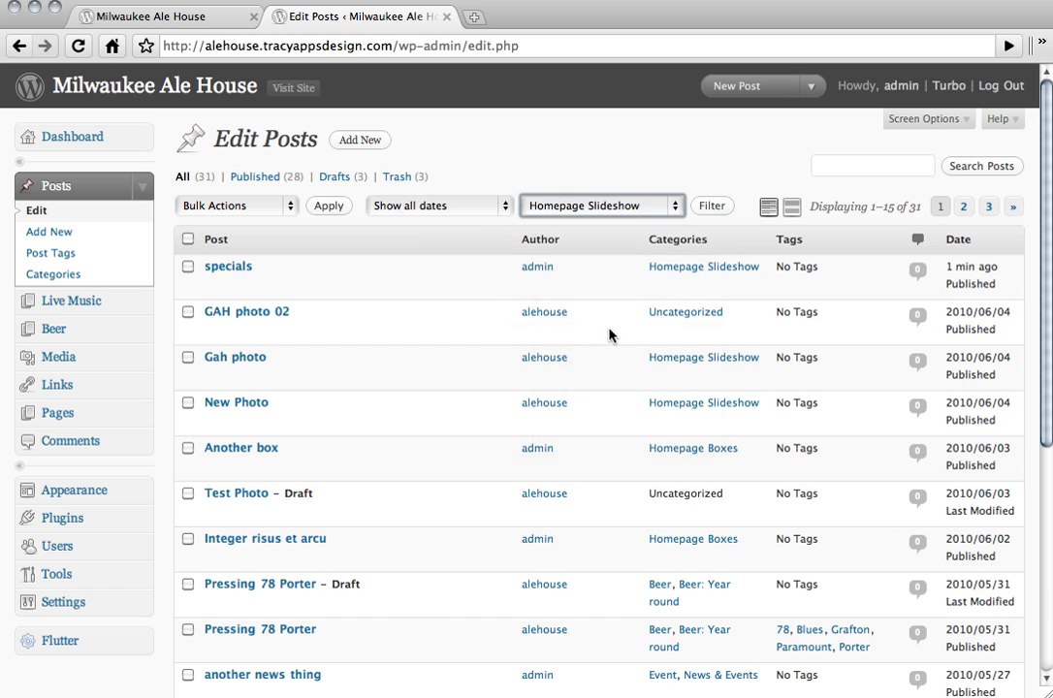
pyautogui.click(714, 208)
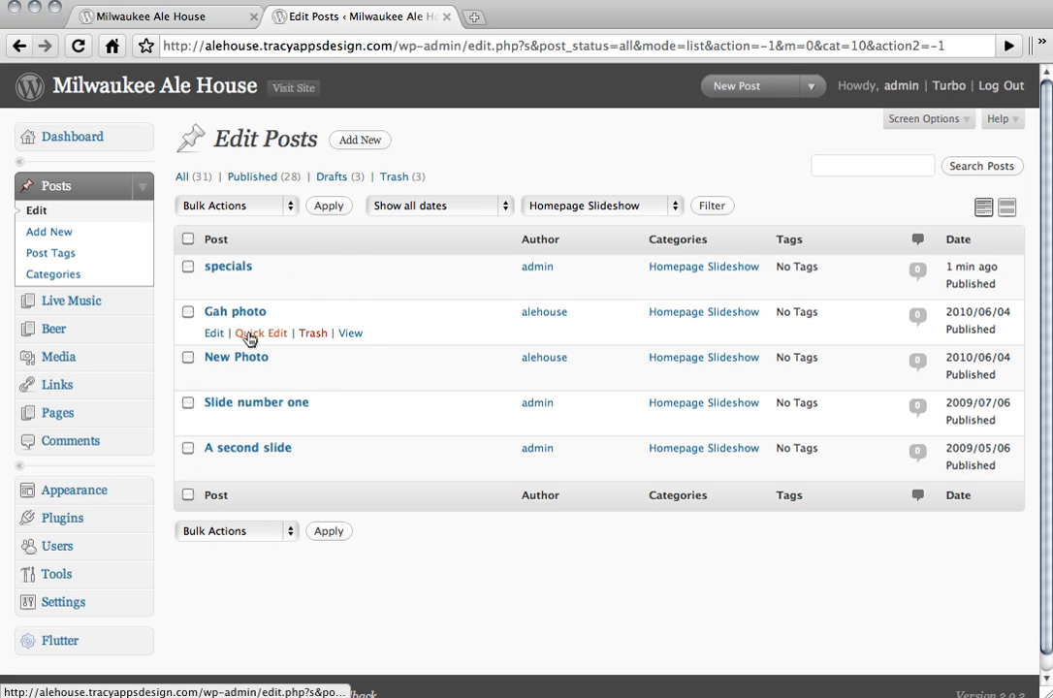
# Use Quick Edit on the Gah photo post to set its publish day to Jun 07, 2010, and update it.
pyautogui.click(250, 334)
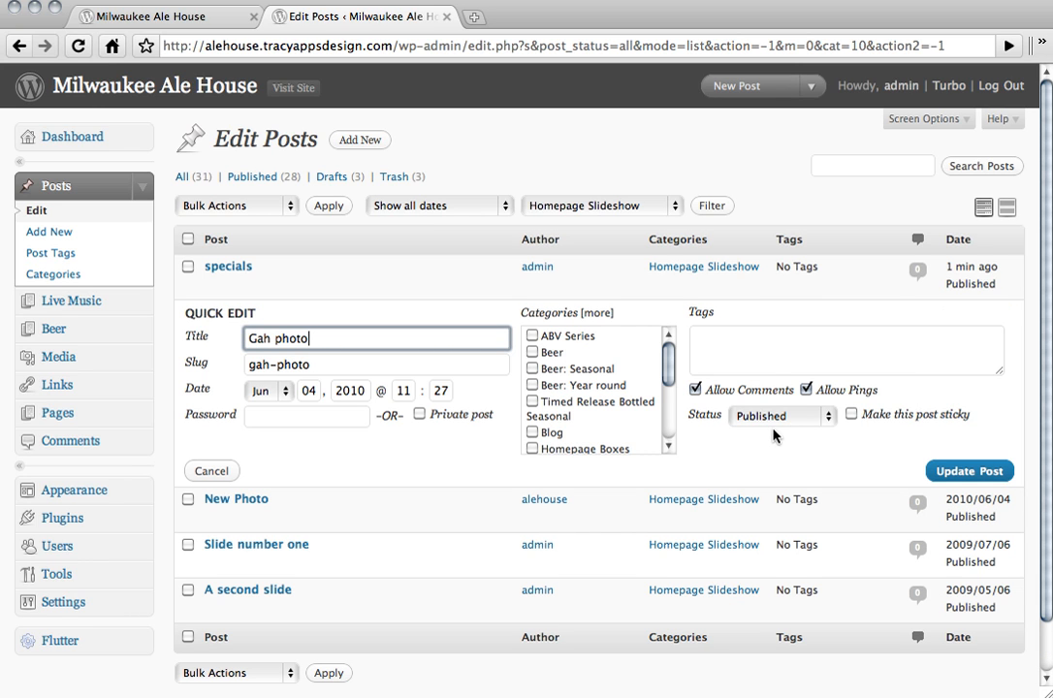
pyautogui.click(285, 394)
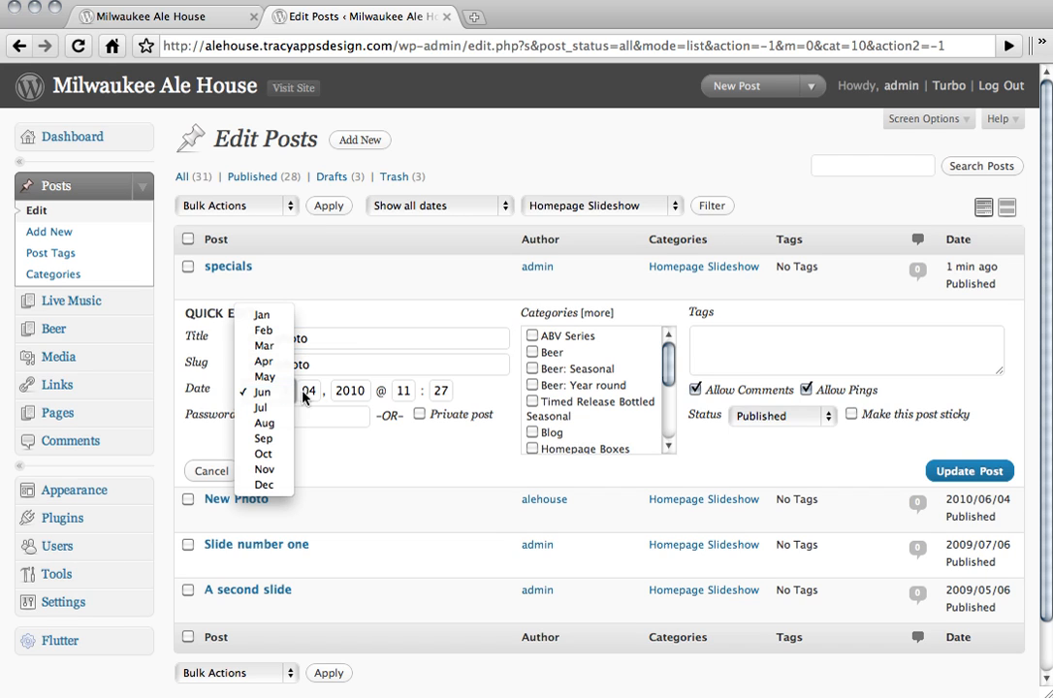
pyautogui.click(310, 394)
pyautogui.click(309, 395)
pyautogui.press('BackSpace')
pyautogui.write('6')
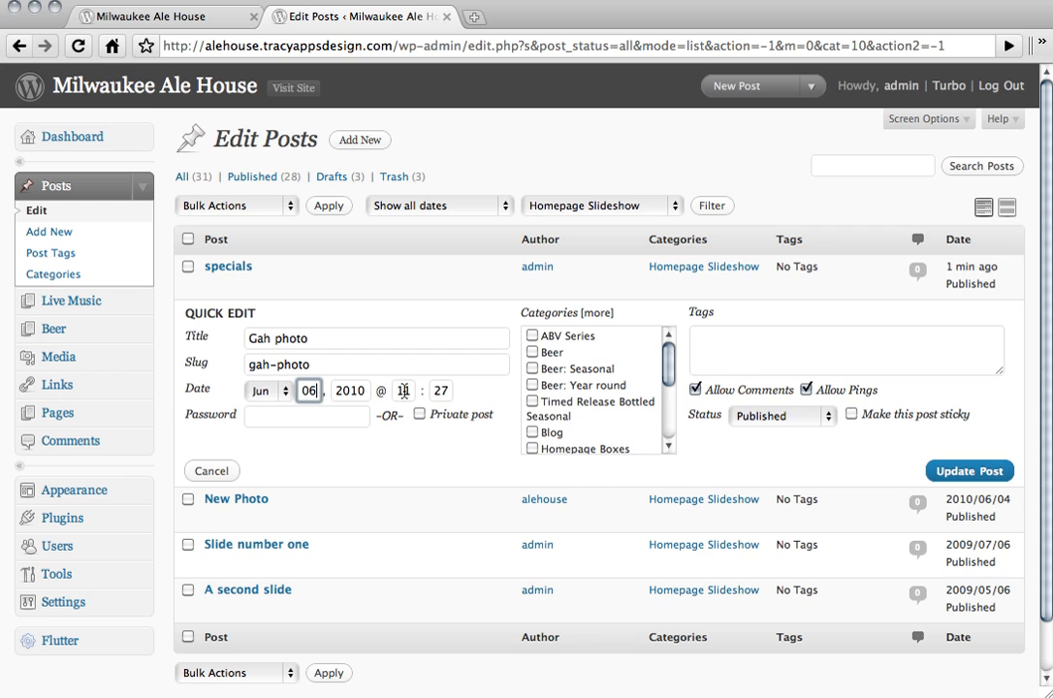
pyautogui.doubleClick(404, 391)
pyautogui.click(311, 394)
pyautogui.doubleClick(311, 393)
pyautogui.write('07')
pyautogui.click(979, 471)
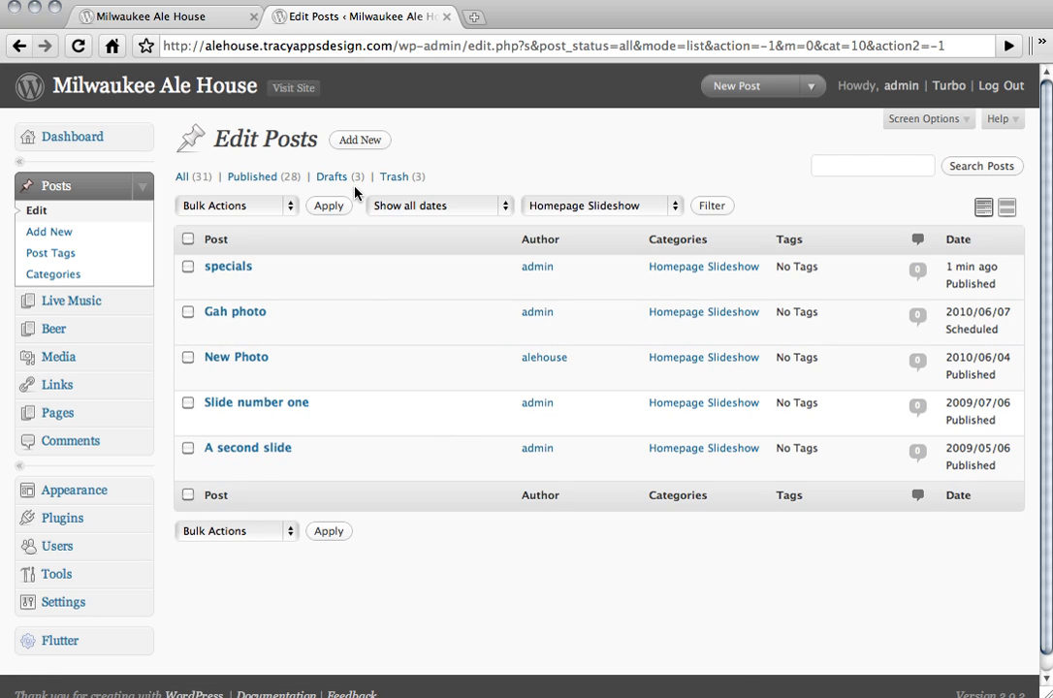
# Reload the homepage to check which slides the slideshow displays after rescheduling Gah photo, and return to the post list.
pyautogui.click(196, 17)
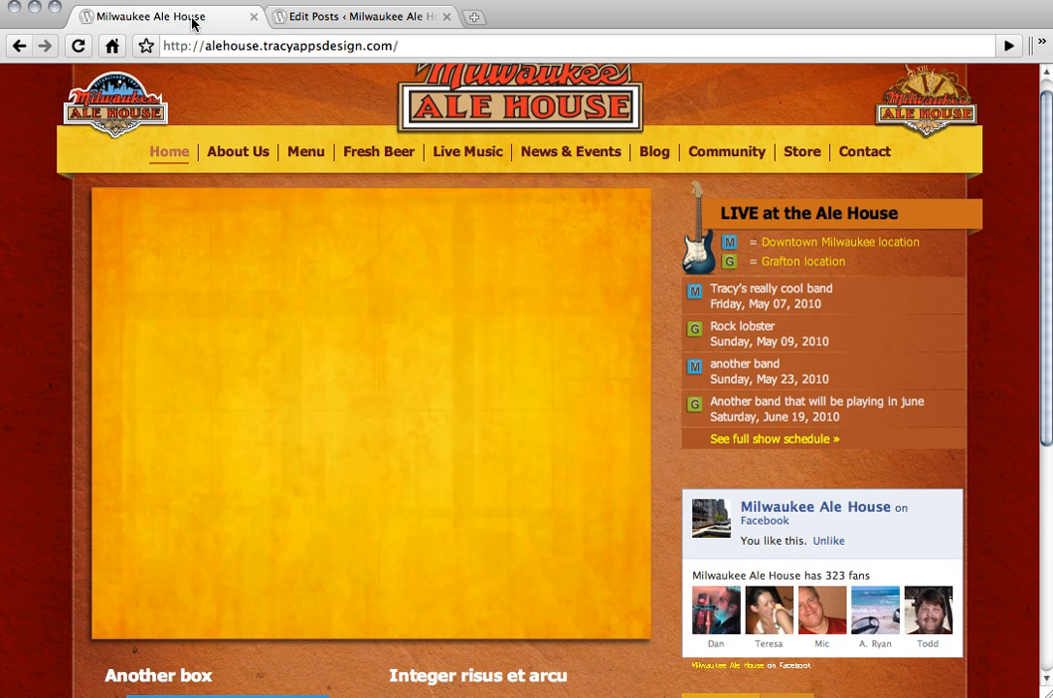
pyautogui.press('super+r')
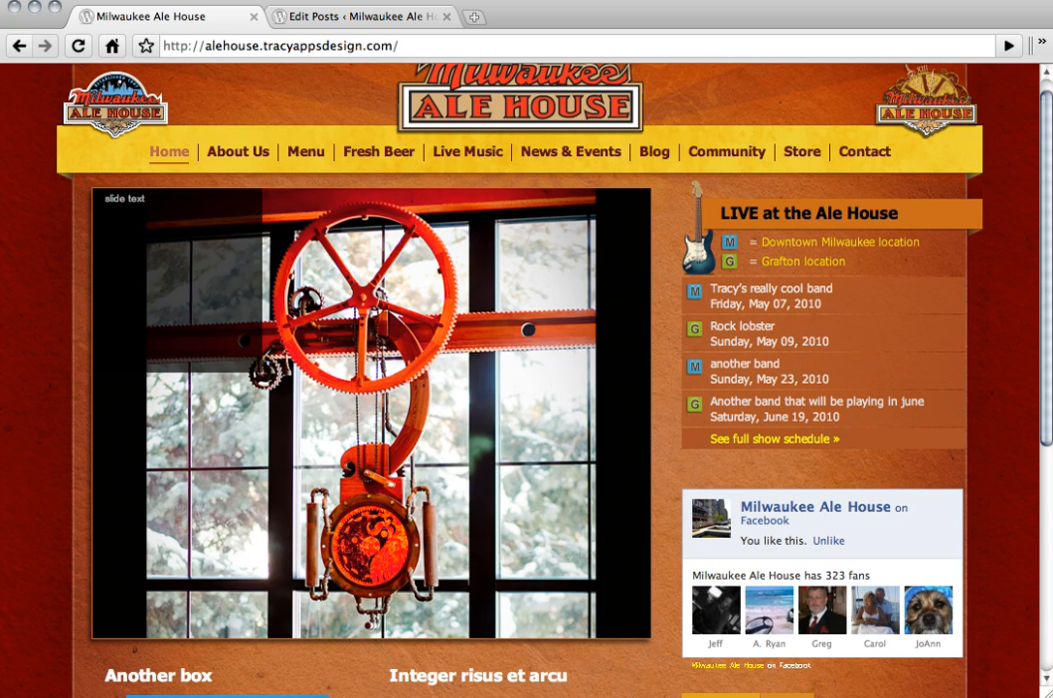
pyautogui.click(321, 21)
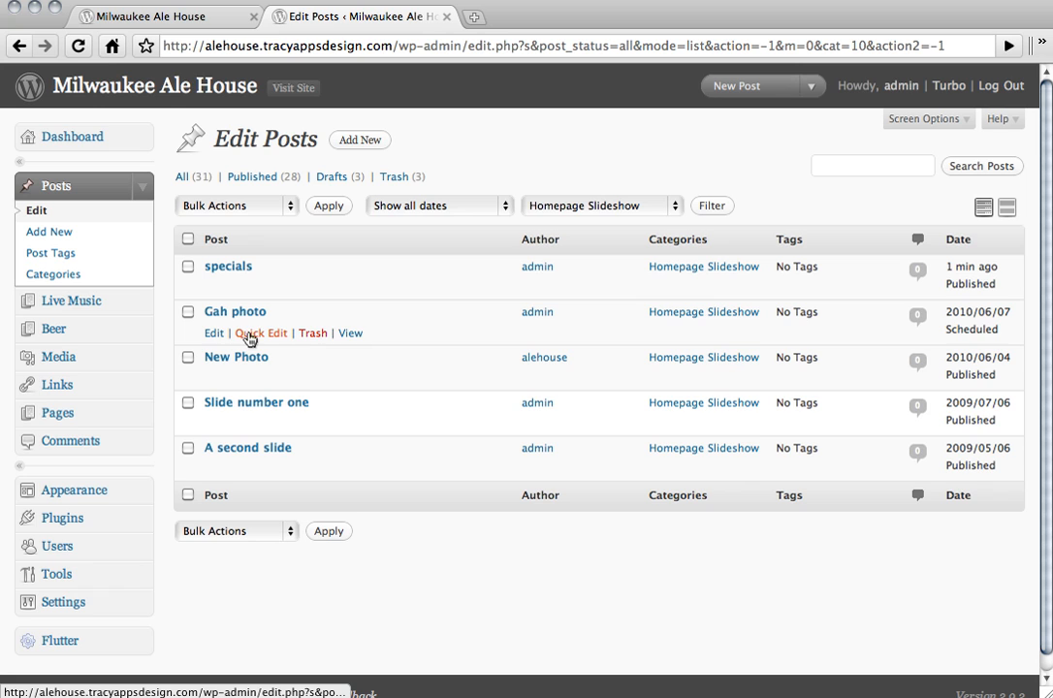
# Use Quick Edit to set the Gah photo post's publish day to Jun 04, 2010, and update it.
pyautogui.click(249, 335)
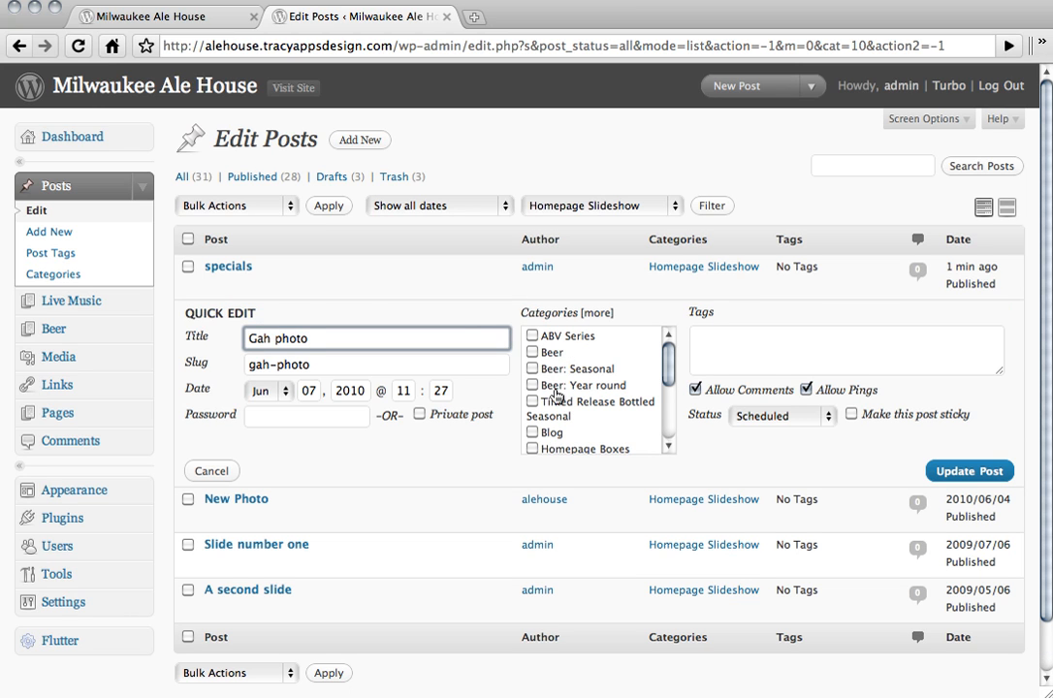
pyautogui.doubleClick(311, 391)
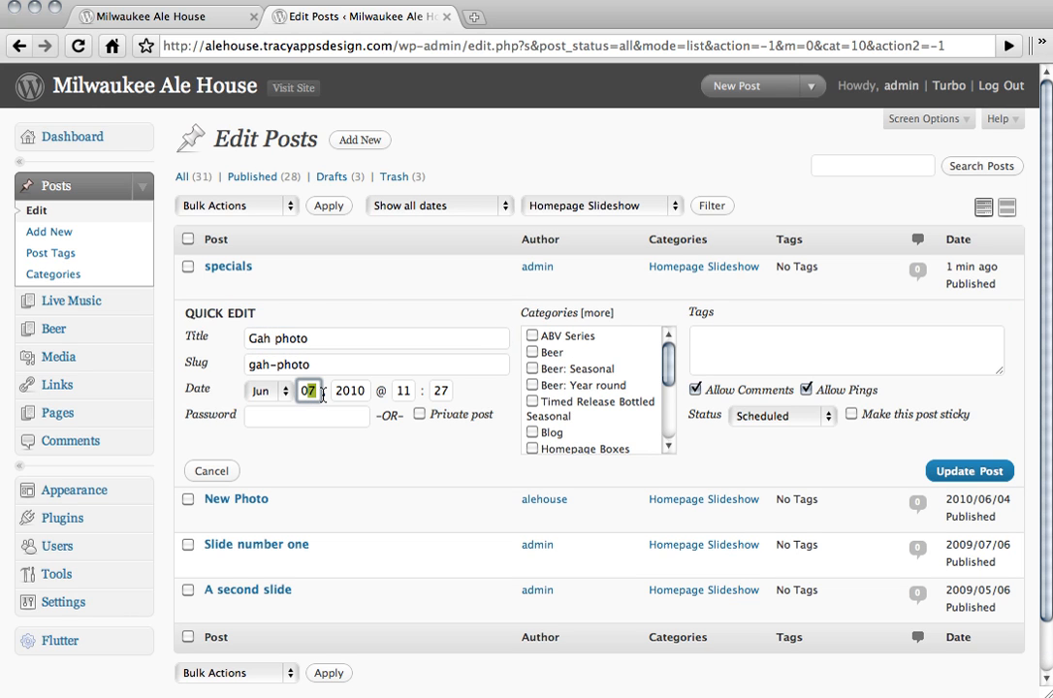
pyautogui.write('04')
pyautogui.click(933, 472)
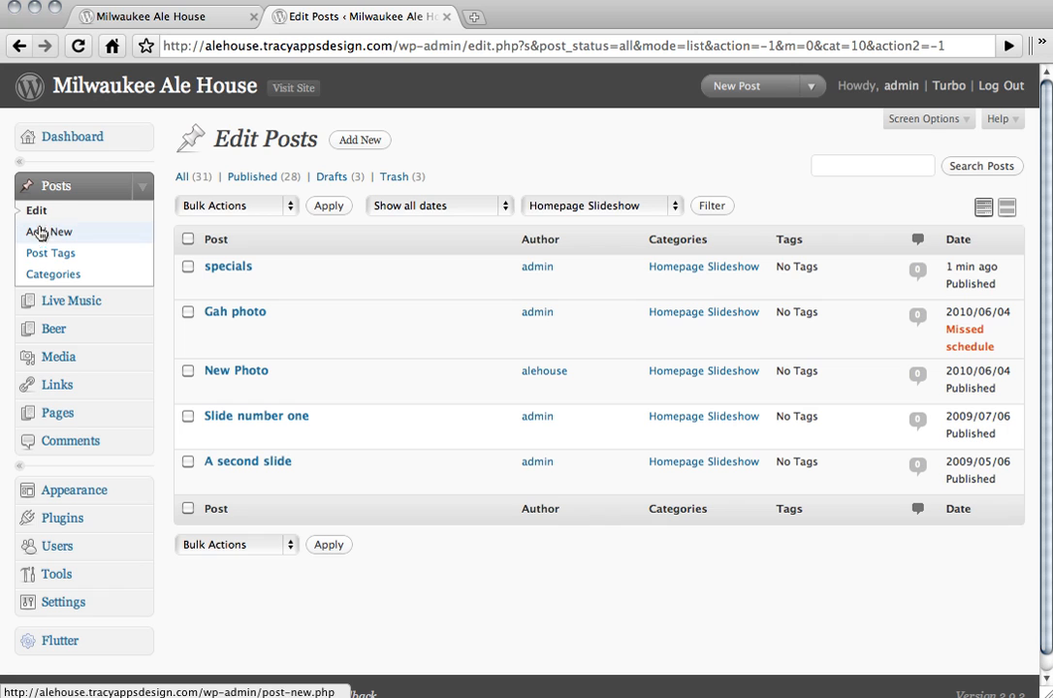
# Filter the post list to the Homepage Boxes category.
pyautogui.click(621, 204)
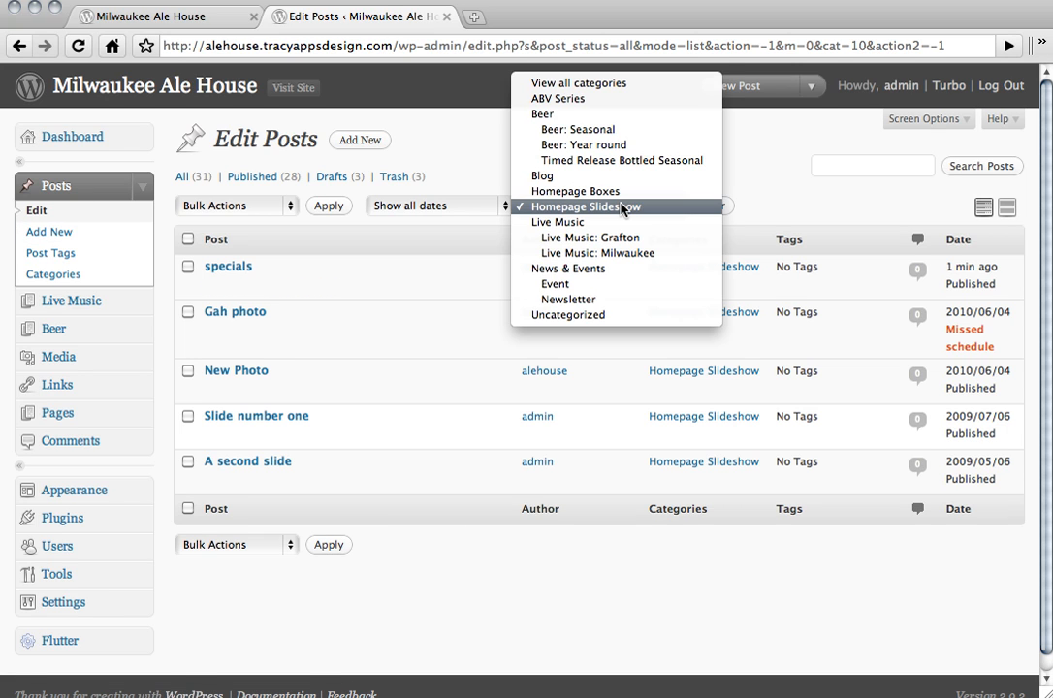
pyautogui.click(617, 192)
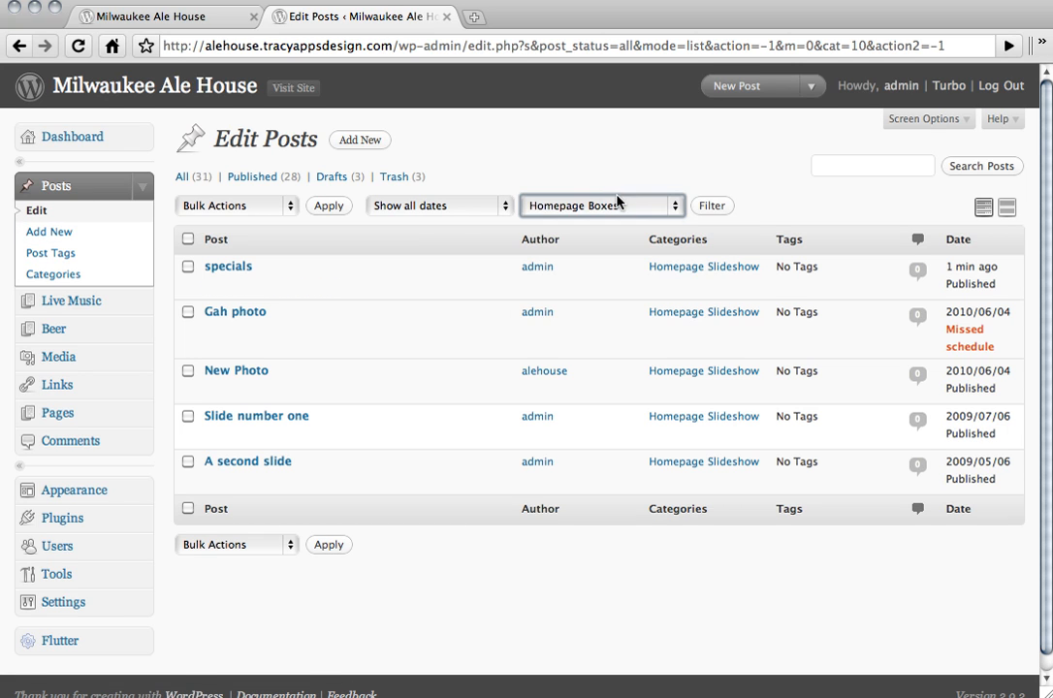
pyautogui.click(711, 207)
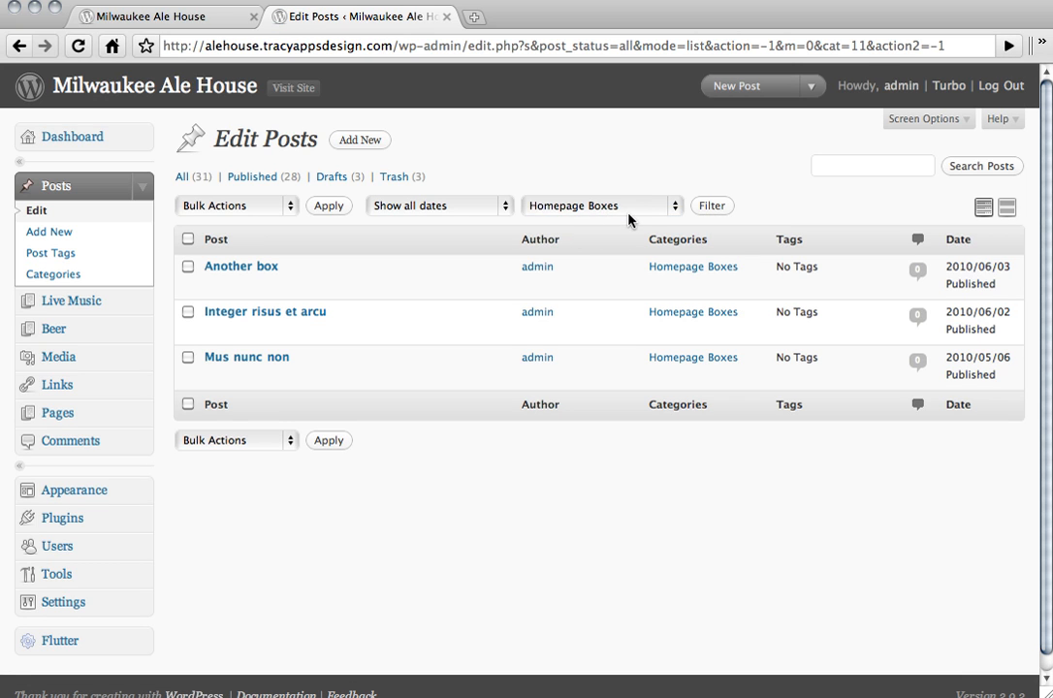
# Open the "Another box" post for editing and review its HTML content down to the "read more" link.
pyautogui.moveTo(181, 312)
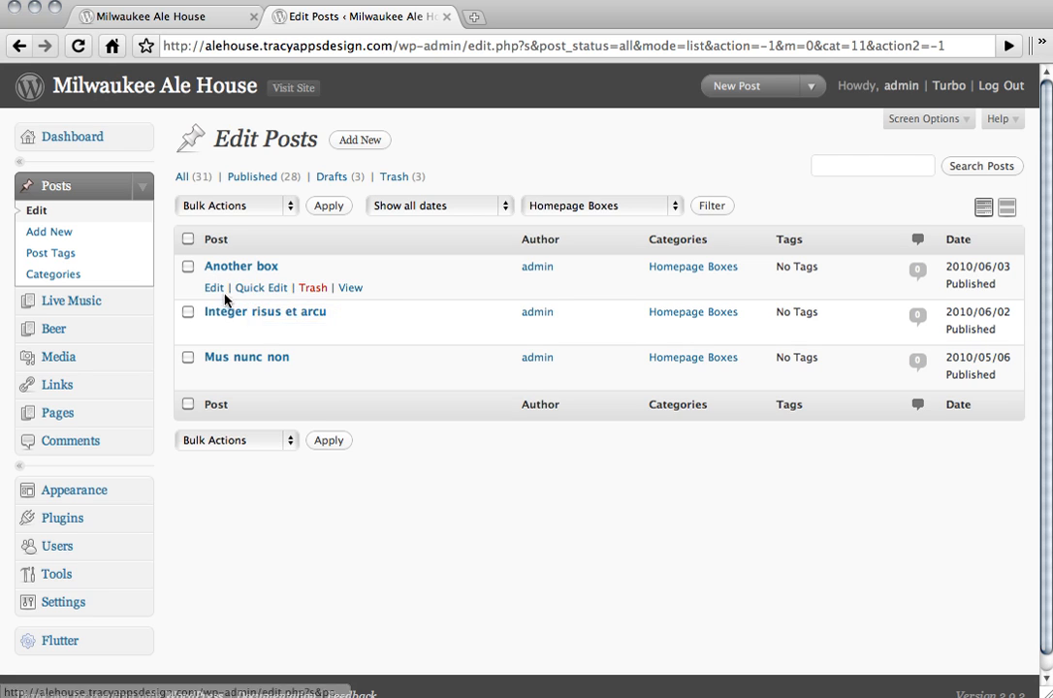
pyautogui.click(210, 289)
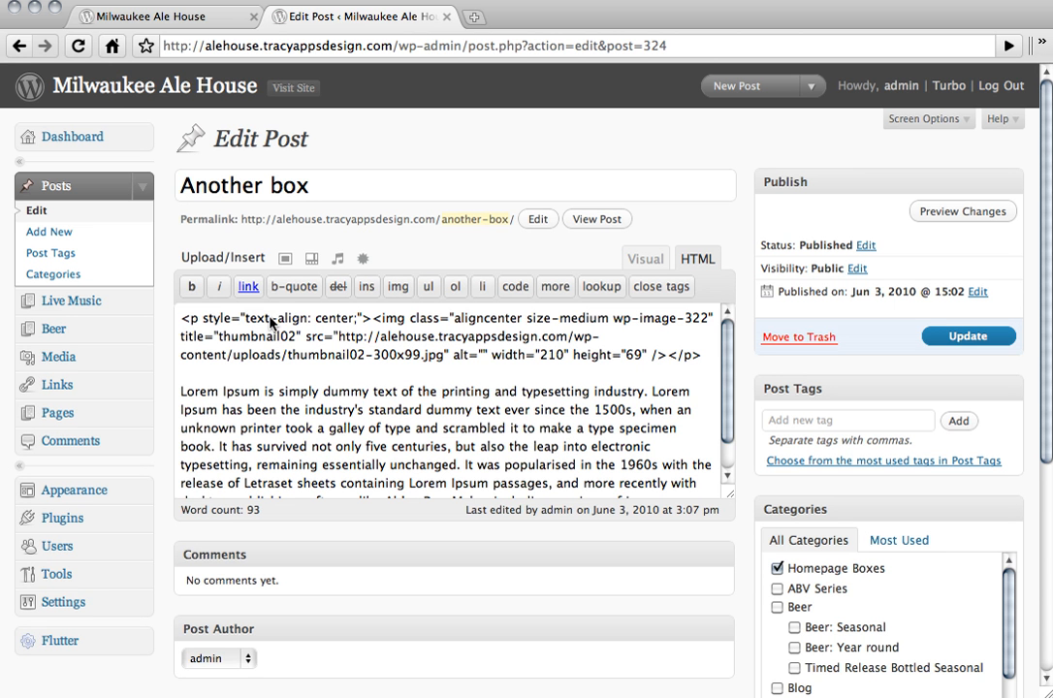
pyautogui.scroll(-3, 397, 422)
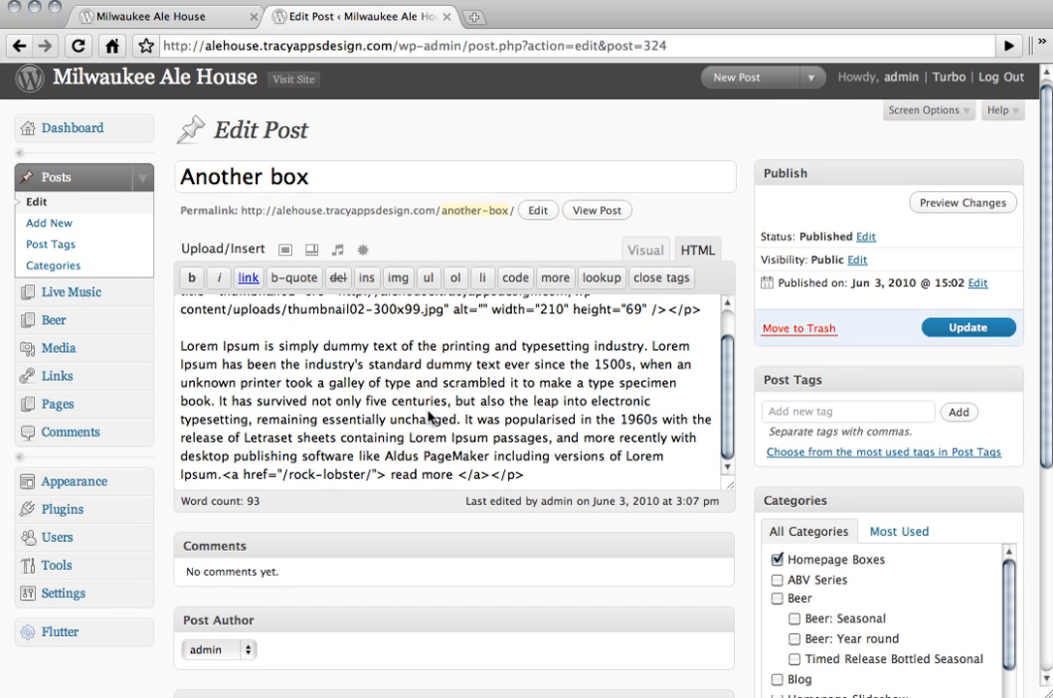
pyautogui.moveTo(239, 383); pyautogui.dragTo(365, 388)
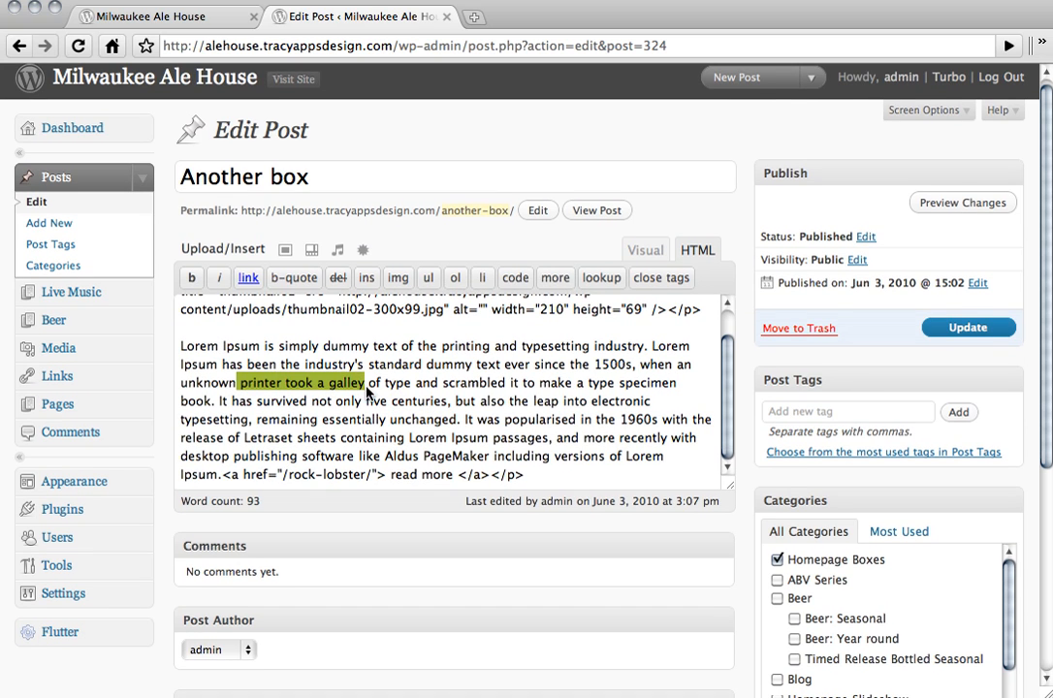
pyautogui.click(246, 278)
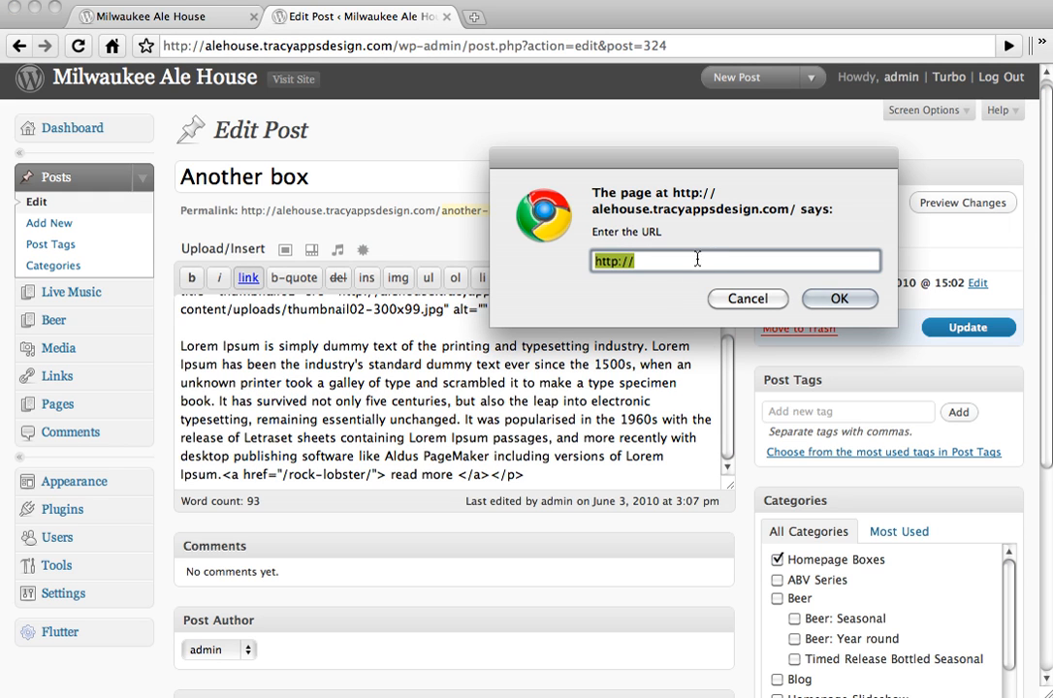
pyautogui.click(741, 301)
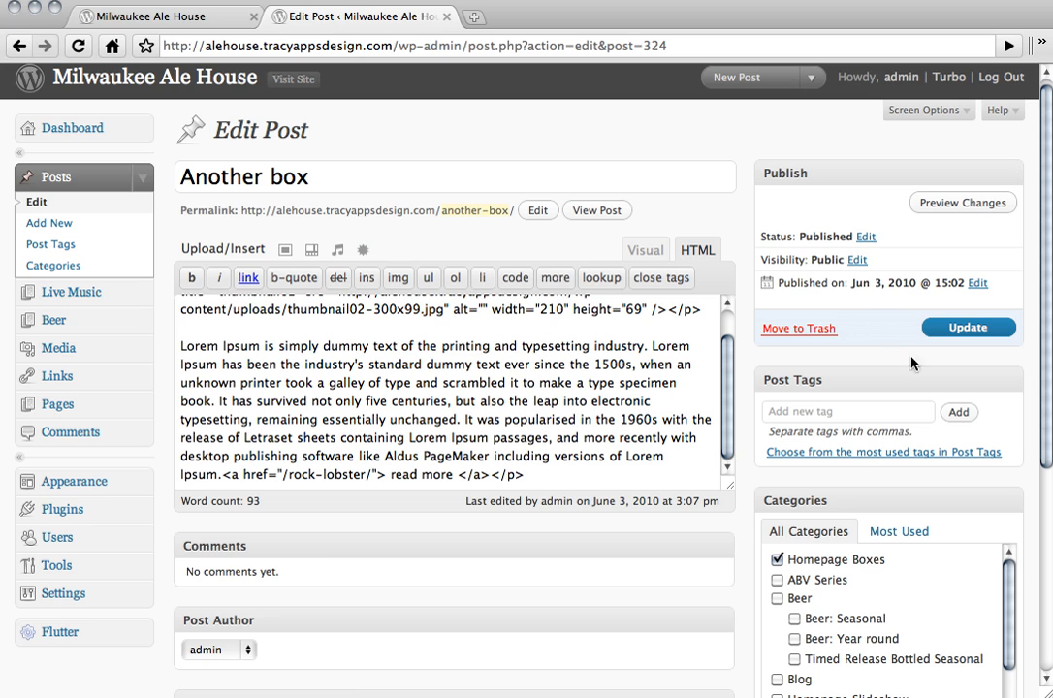
# Change the "Another box" post's status to Draft and update the post.
pyautogui.click(864, 238)
pyautogui.click(852, 257)
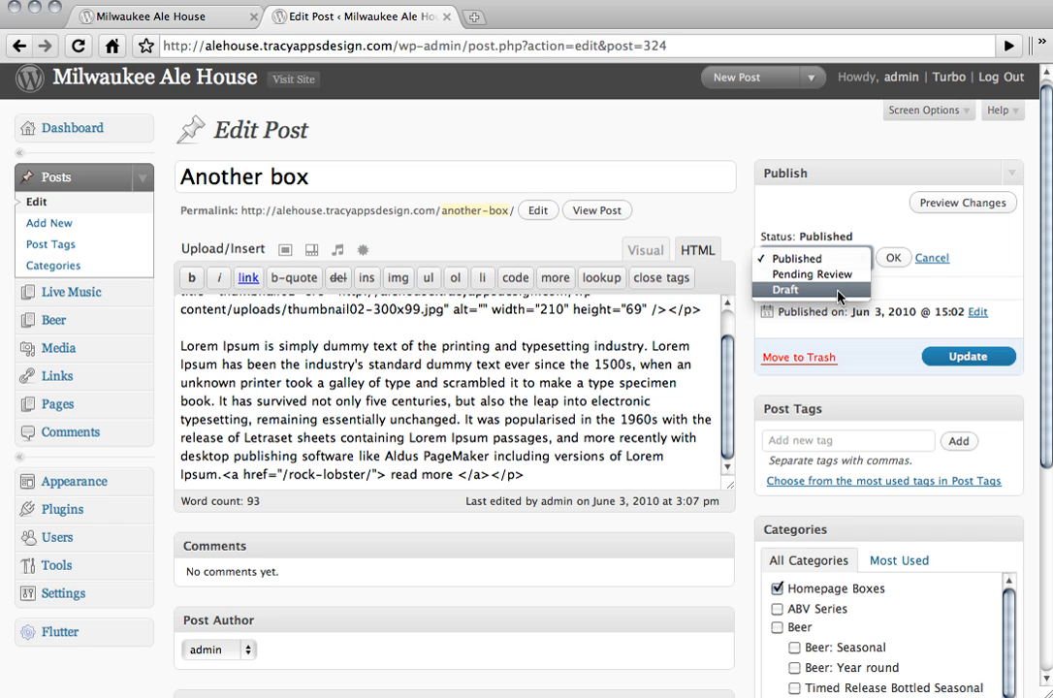
pyautogui.click(836, 291)
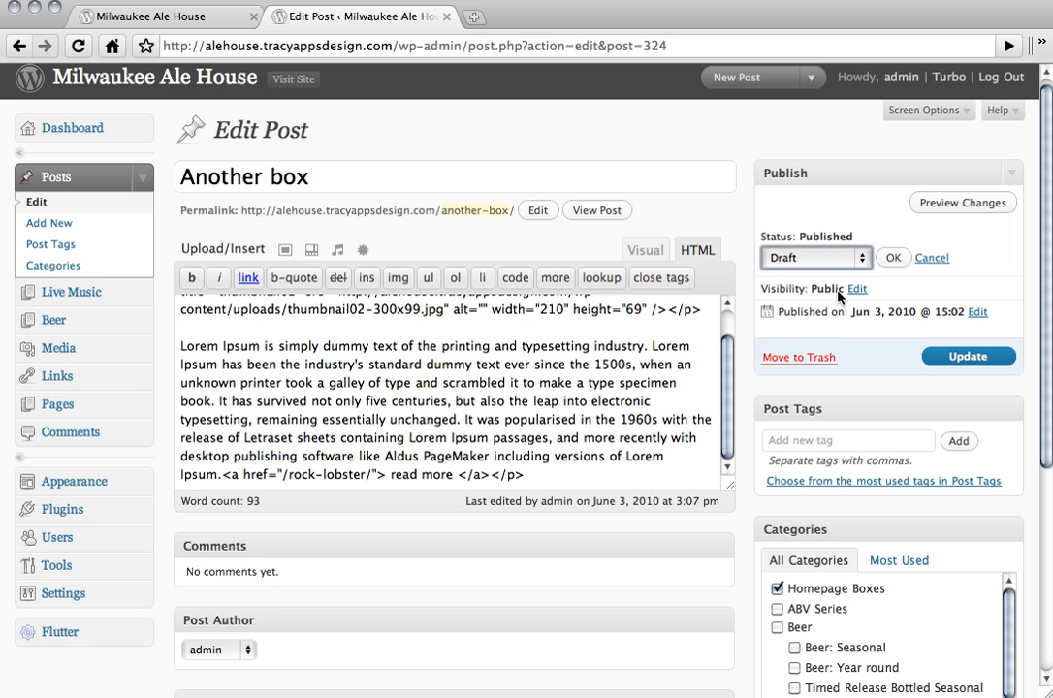
pyautogui.click(892, 258)
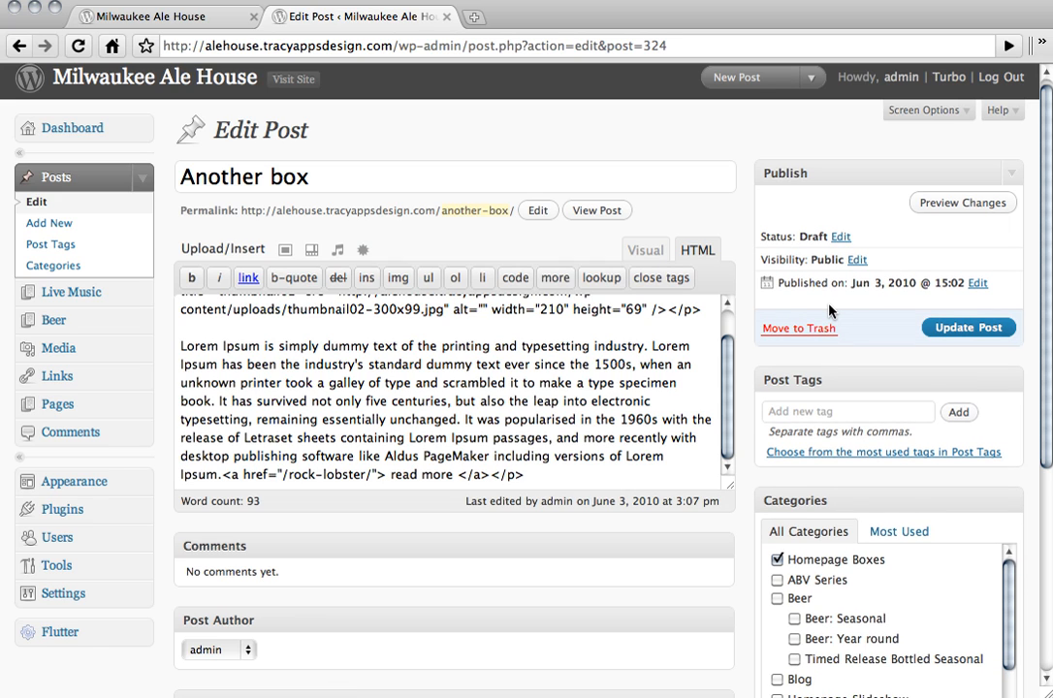
pyautogui.click(964, 329)
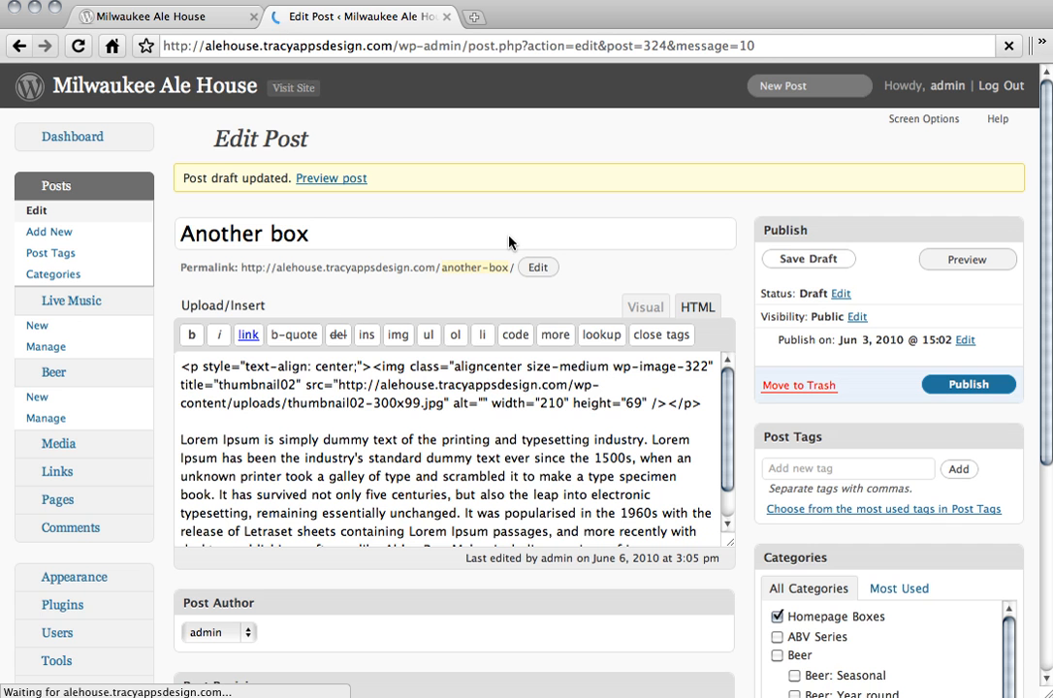
# Reload the live homepage and check which boxes are shown below the slideshow.
pyautogui.click(202, 17)
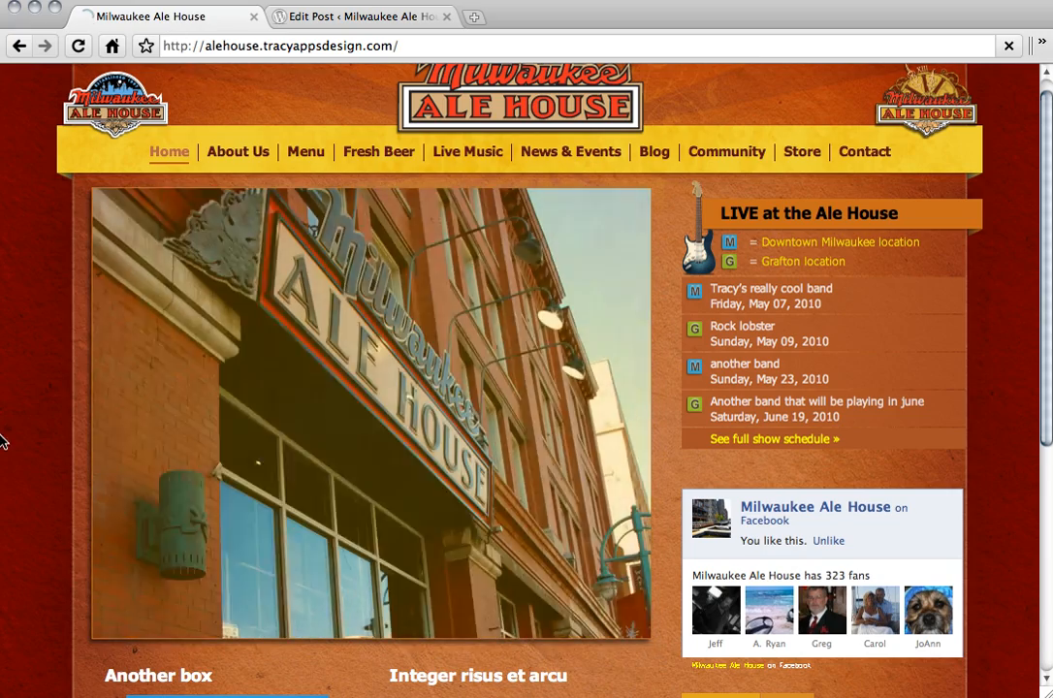
pyautogui.press('super+r')
pyautogui.scroll(-8, 43, 412)
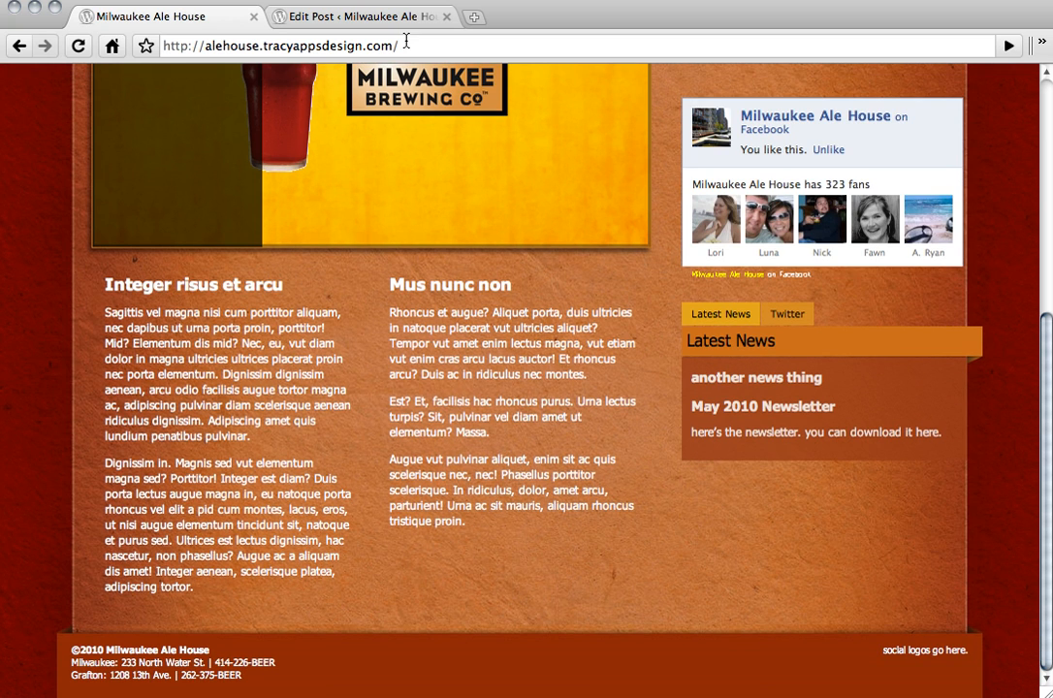
# Return to the full list of posts in the admin and locate the "Another box" draft entry.
pyautogui.click(384, 16)
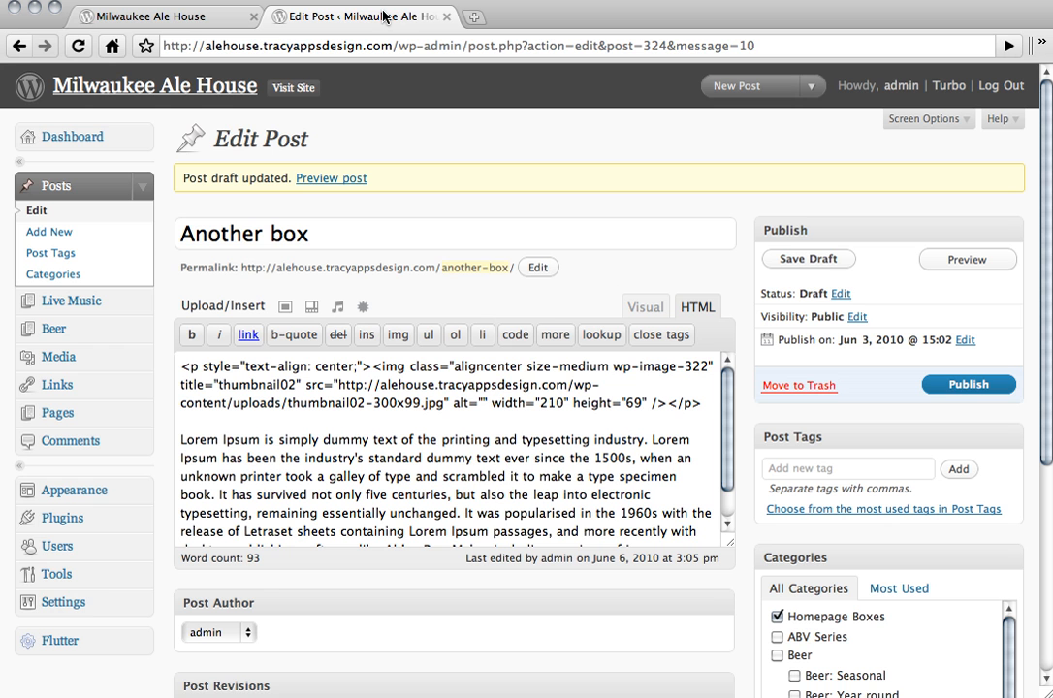
pyautogui.click(42, 213)
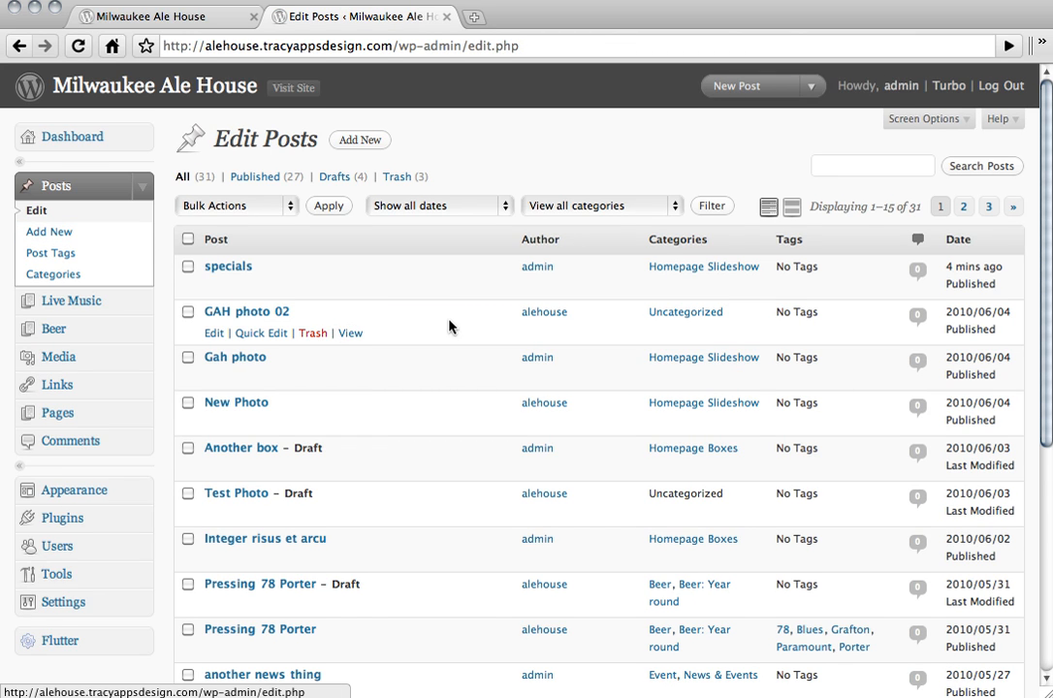
pyautogui.scroll(-4, 449, 325)
pyautogui.scroll(-1, 482, 394)
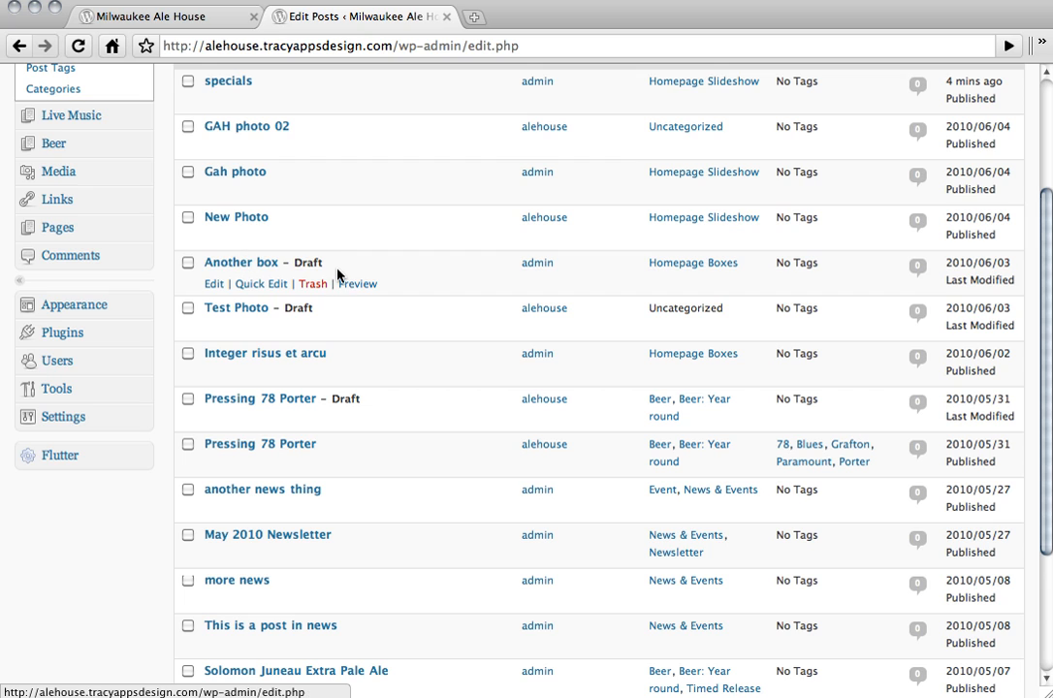
pyautogui.moveTo(323, 264); pyautogui.dragTo(213, 263)
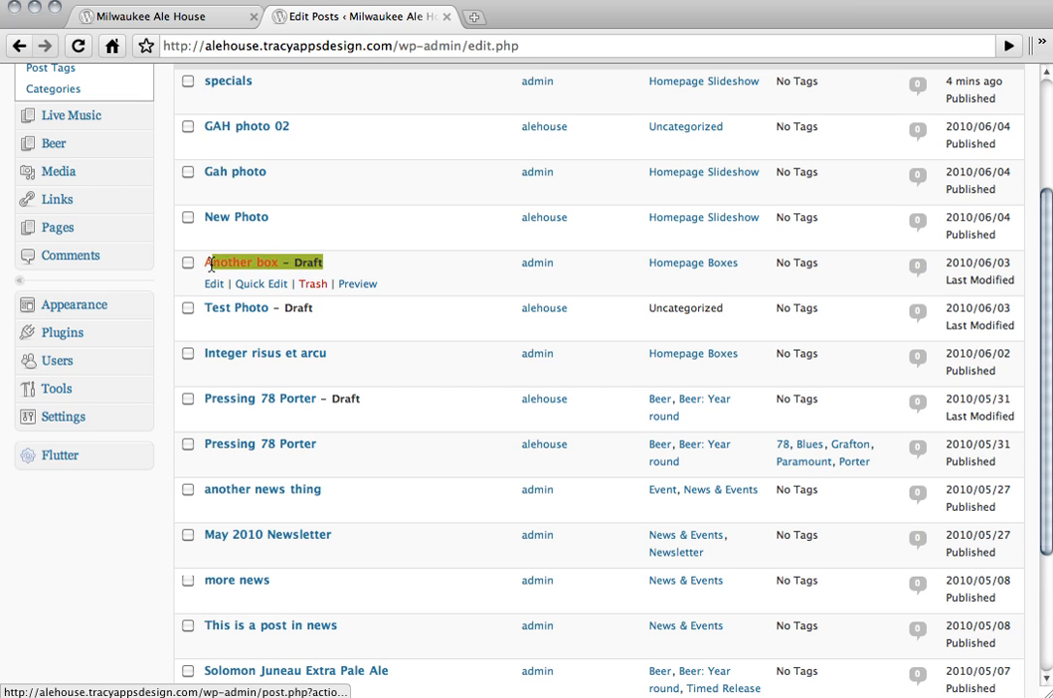
pyautogui.click(322, 264)
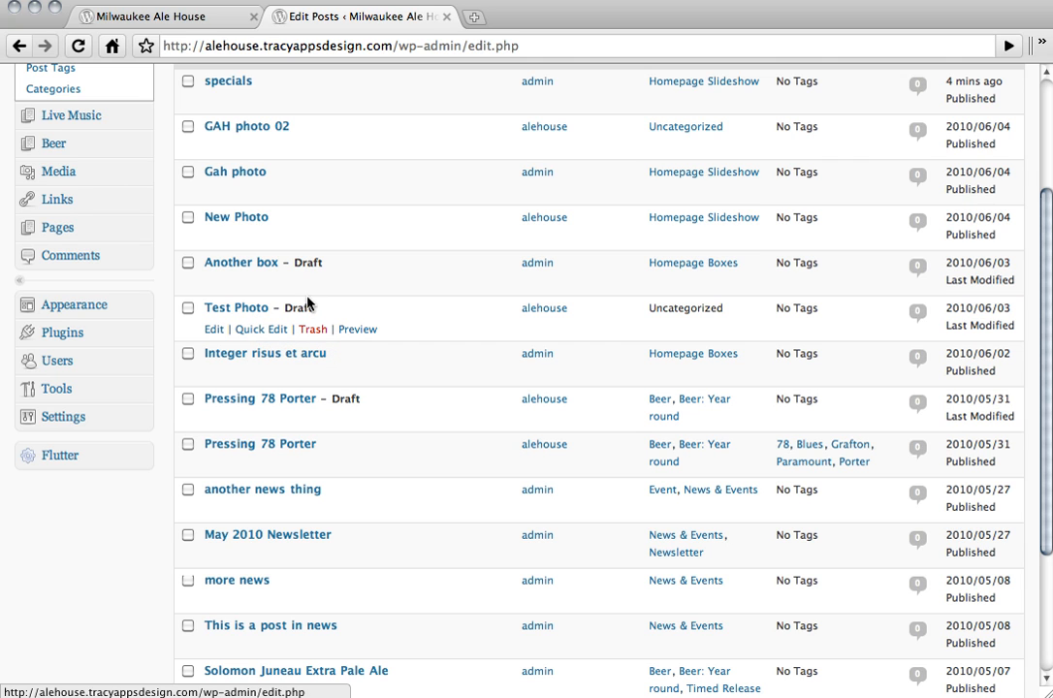
# Use Quick Edit to set the "Another box" post's status to Published and update the post.
pyautogui.click(261, 284)
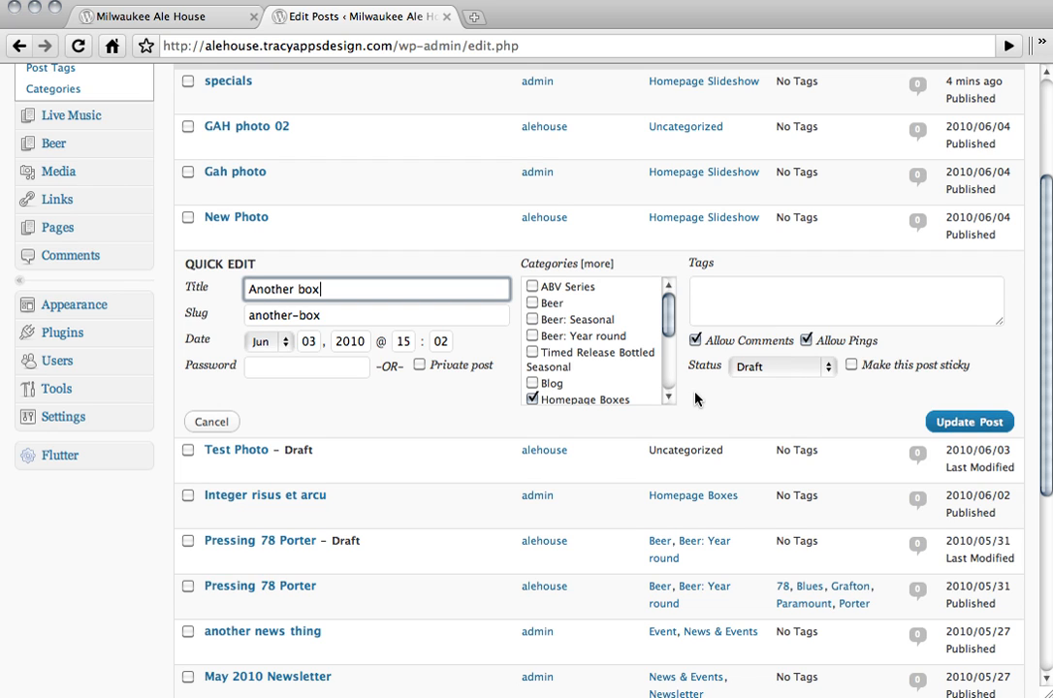
pyautogui.click(781, 367)
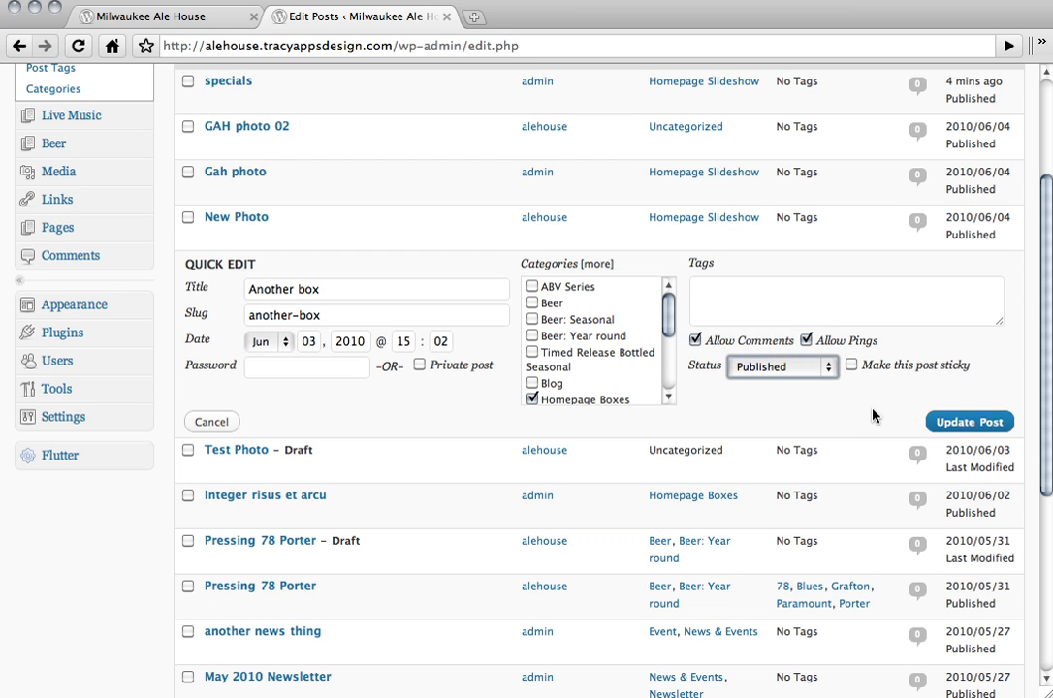
pyautogui.click(970, 422)
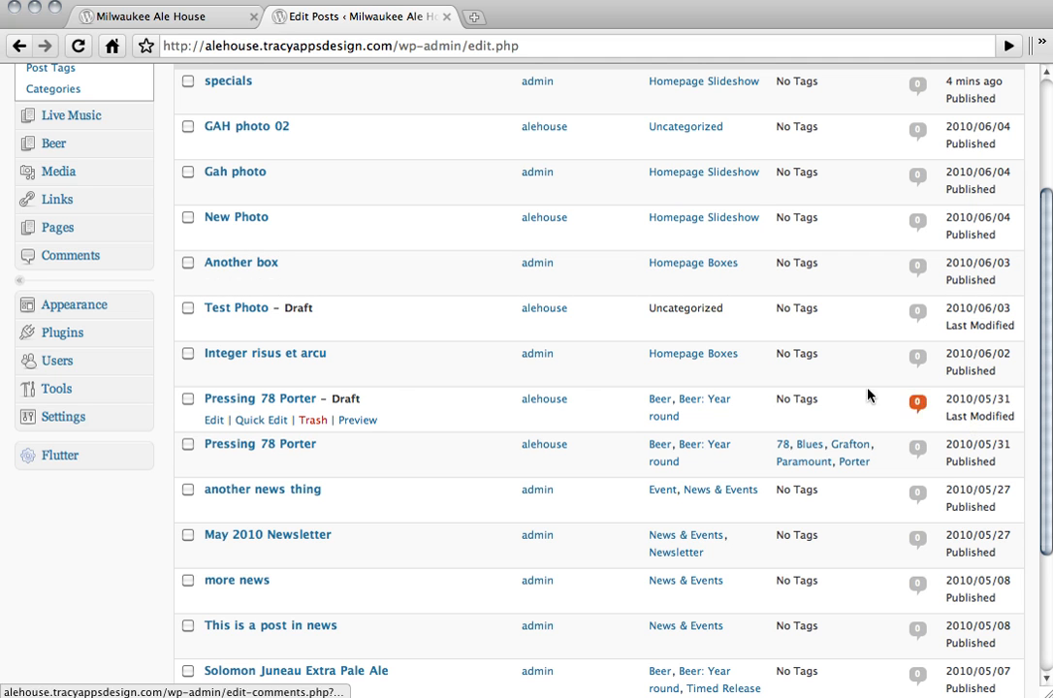
# Reload the live homepage and review the boxes below the slideshow after republishing "Another box".
pyautogui.click(146, 21)
pyautogui.press('super+r')
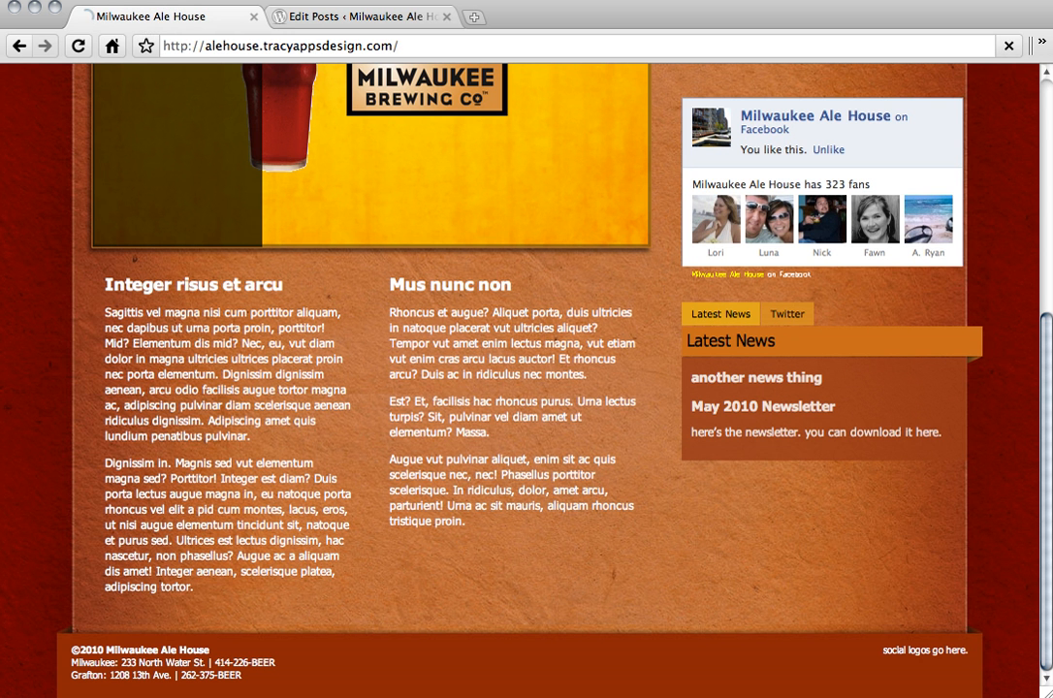
pyautogui.scroll(-5, 404, 187)
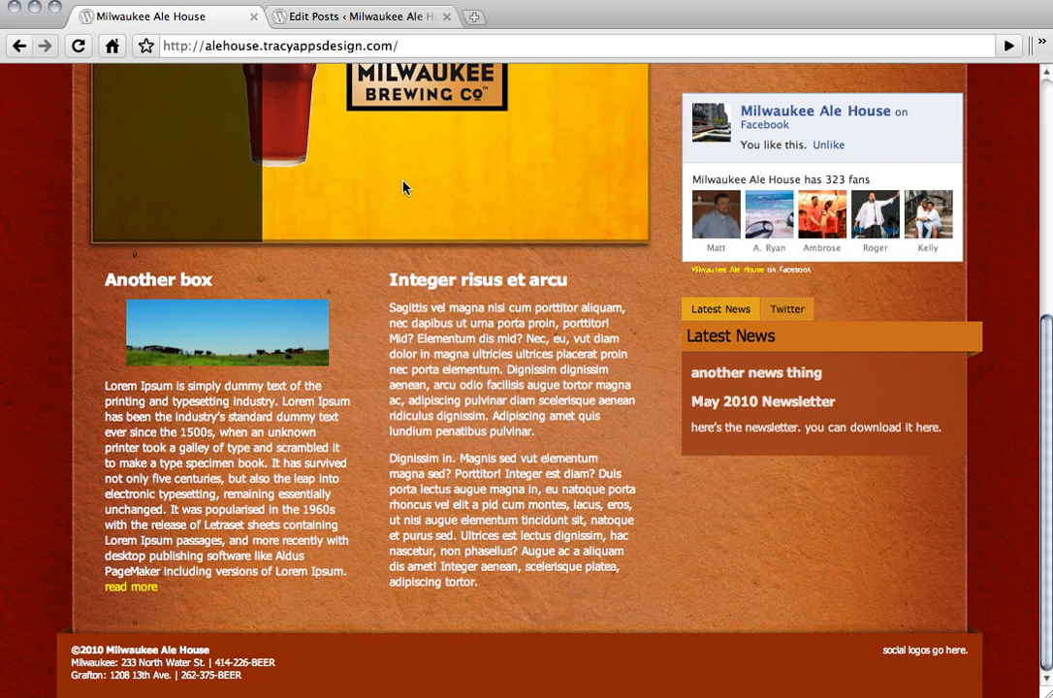
pyautogui.scroll(5, 403, 187)
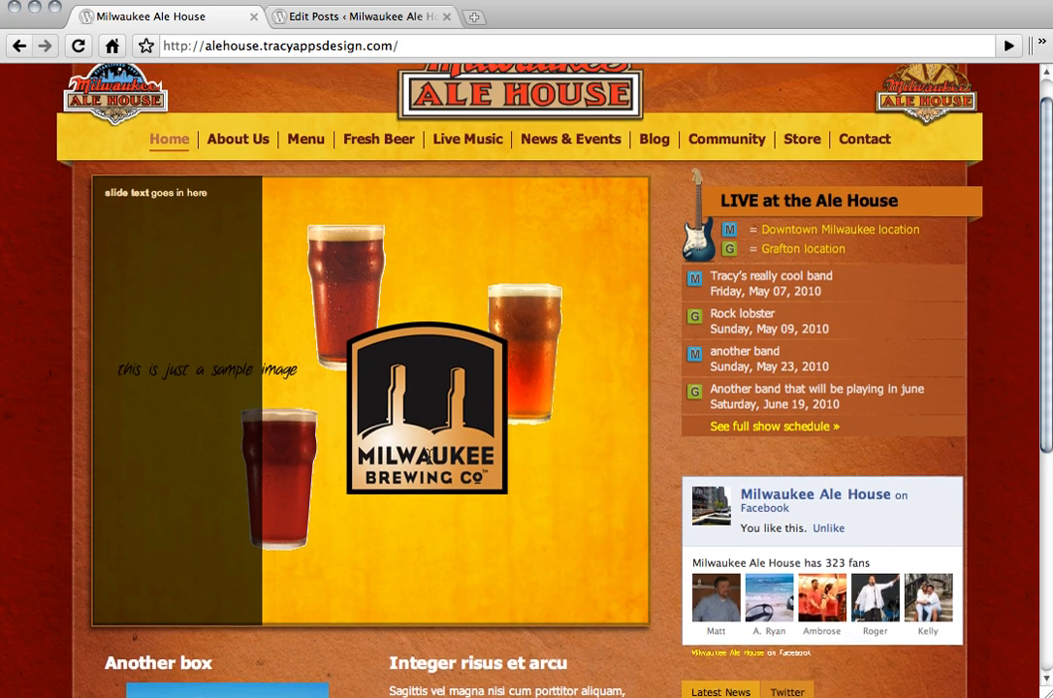